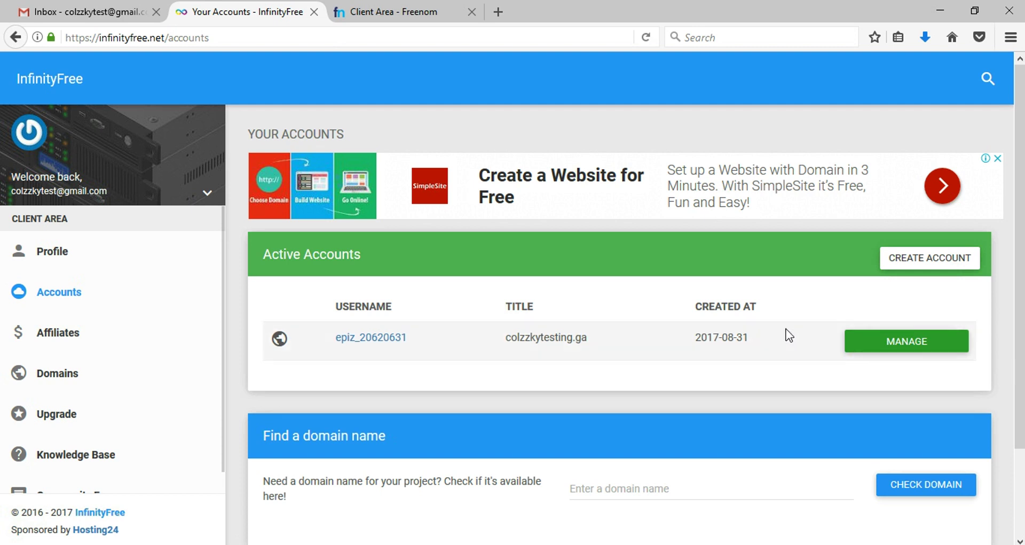
Step: Open the colzzkytesting.ga account's management page and launch its Control Panel
left_click(884, 351)
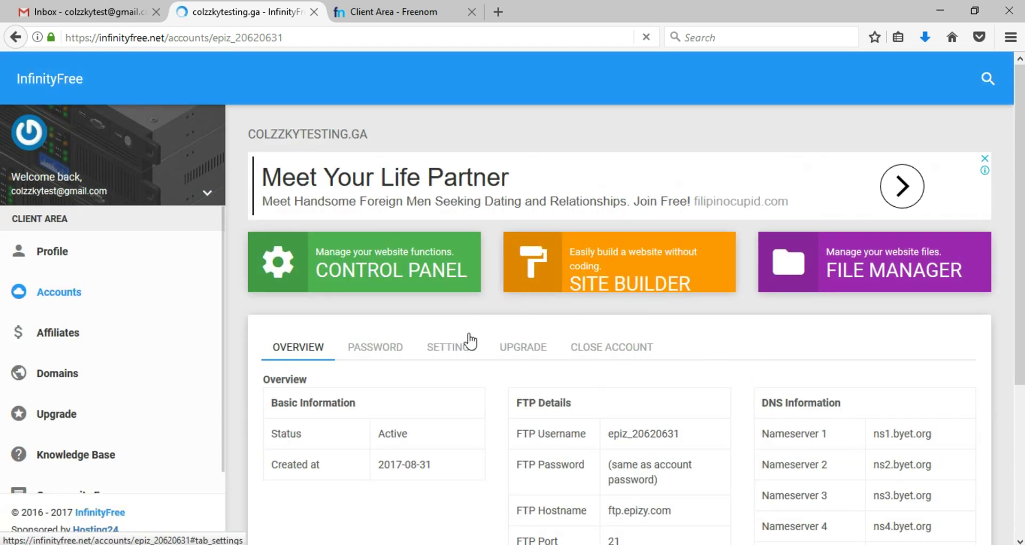
scroll(550, 342, "down", 4)
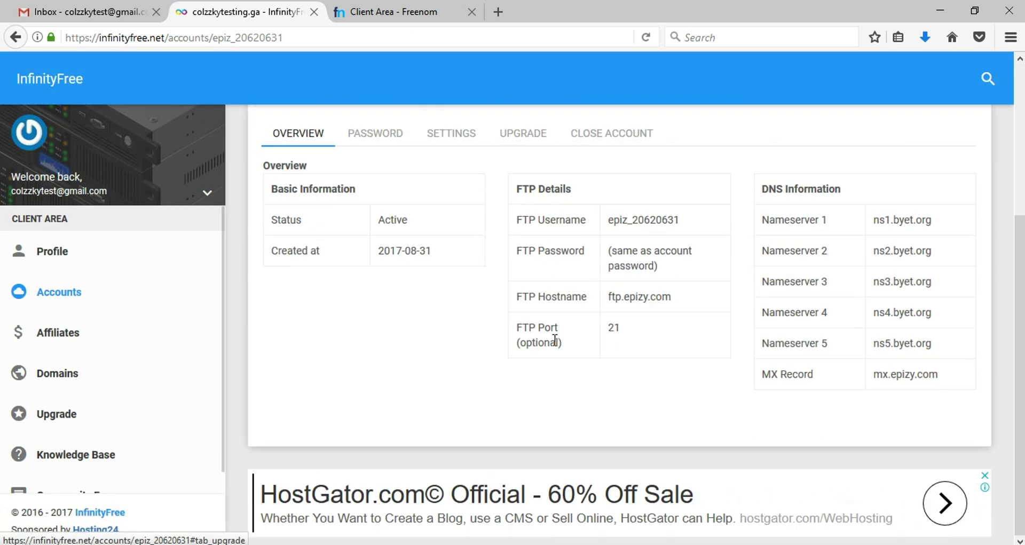
scroll(556, 339, "up", 4)
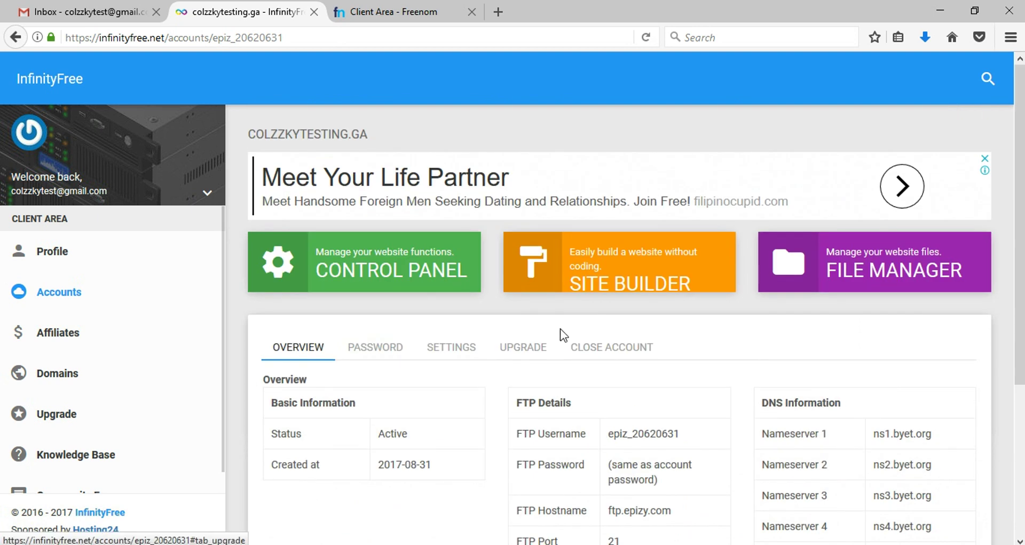
scroll(560, 331, "down", 4)
scroll(560, 329, "up", 4)
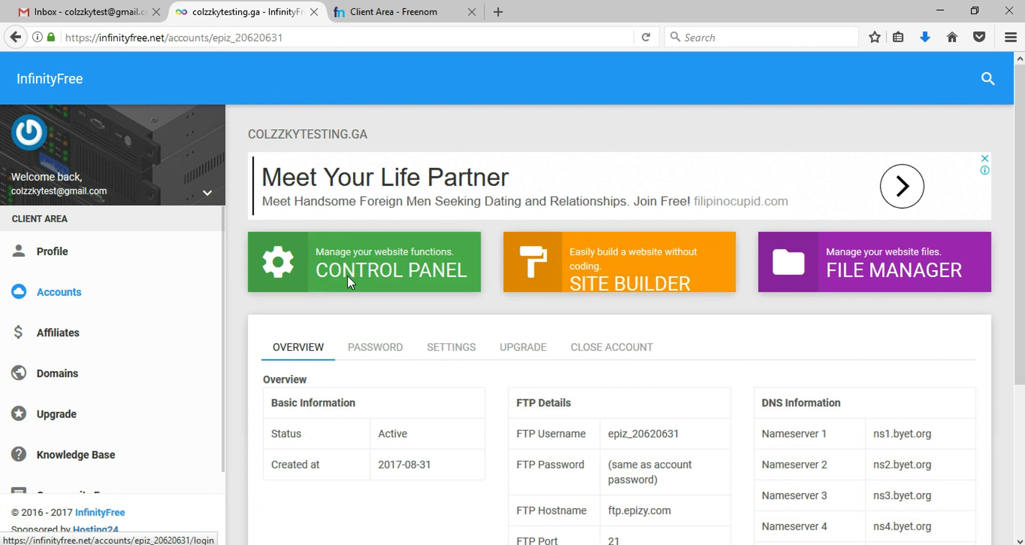
left_click(290, 261)
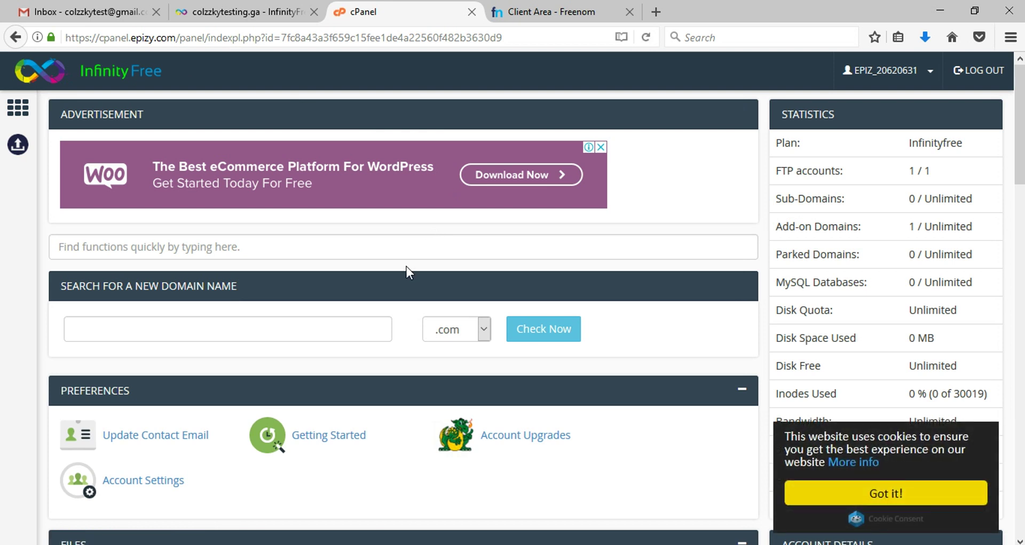
Step: Scroll the cPanel home down to the Software section with Softaculous Apps Installer
scroll(405, 266, "down", 5)
scroll(406, 266, "down", 6)
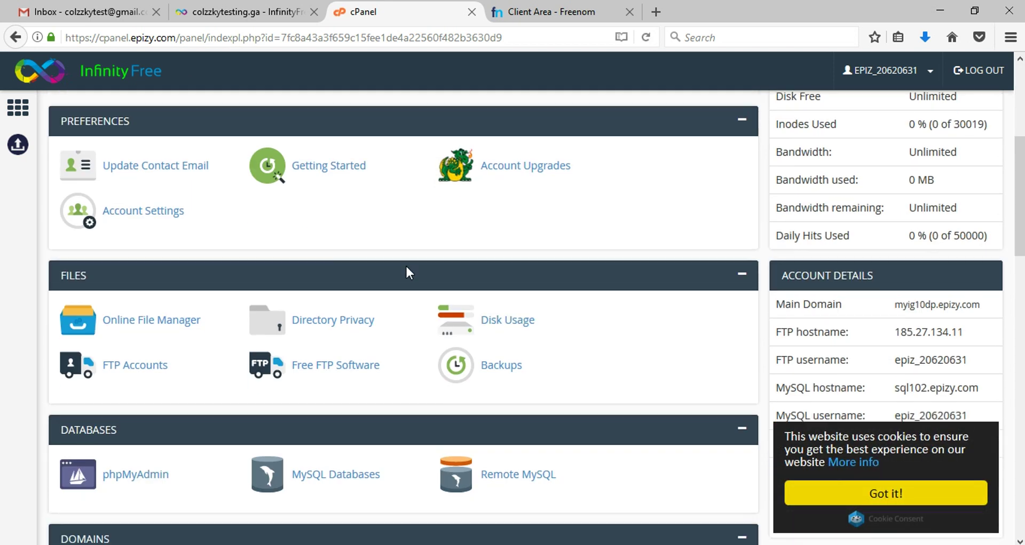
scroll(406, 265, "down", 5)
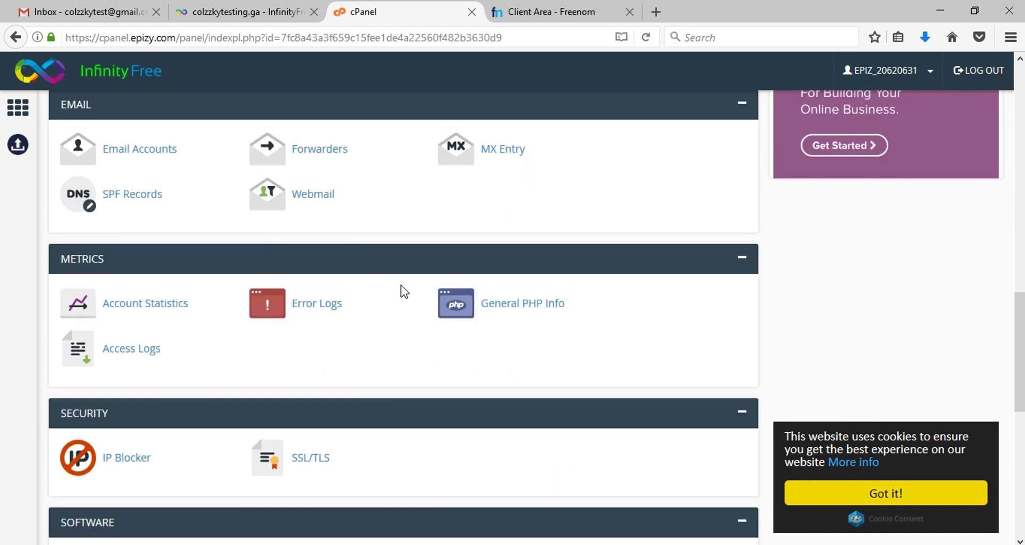
scroll(406, 266, "up", 12)
scroll(403, 274, "down", 16)
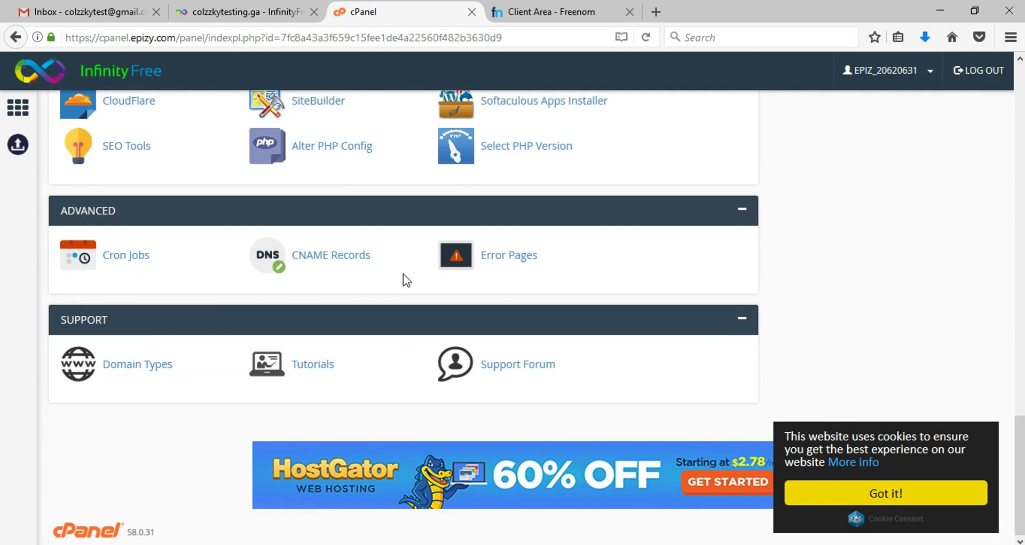
scroll(403, 274, "up", 3)
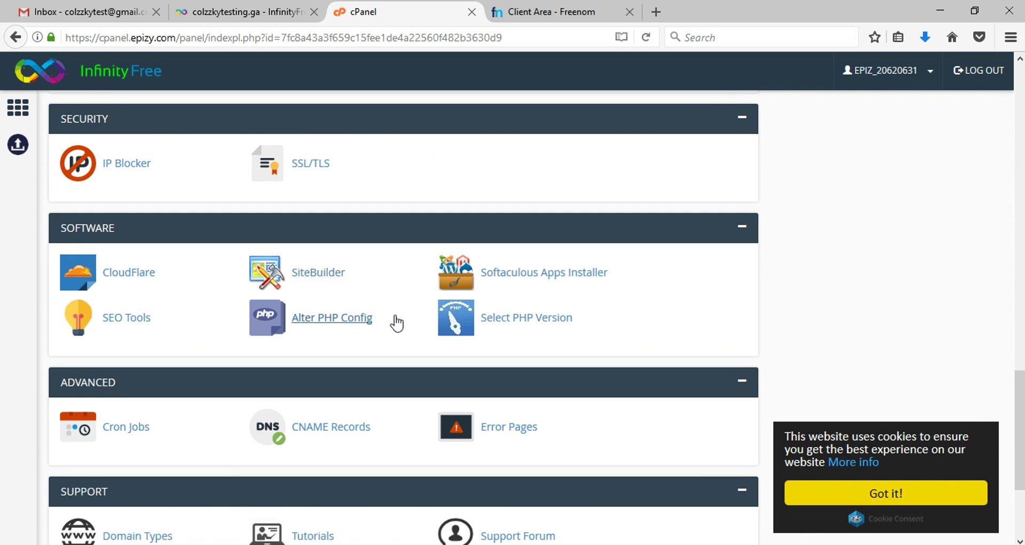
scroll(388, 326, "down", 3)
scroll(381, 330, "up", 5)
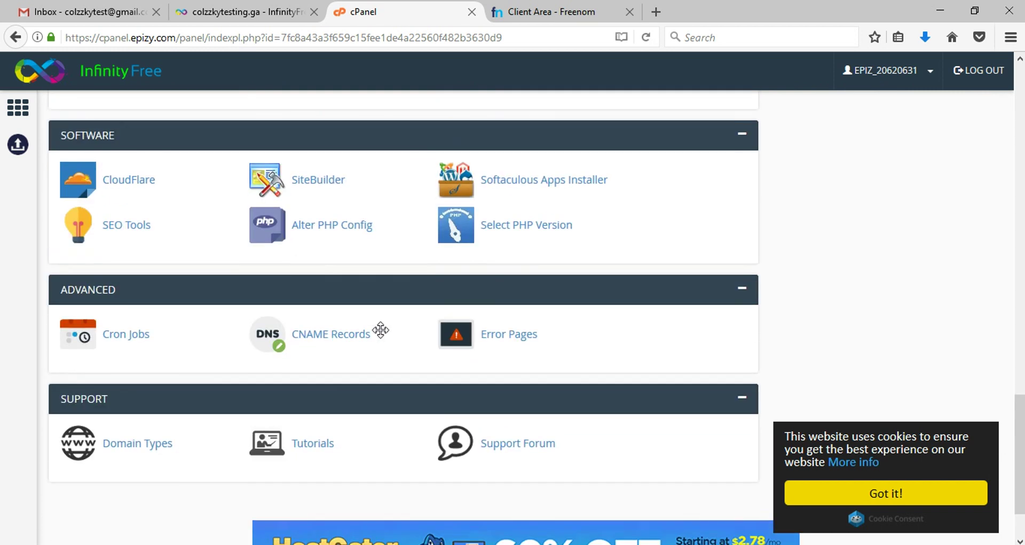
scroll(497, 323, "down", 1)
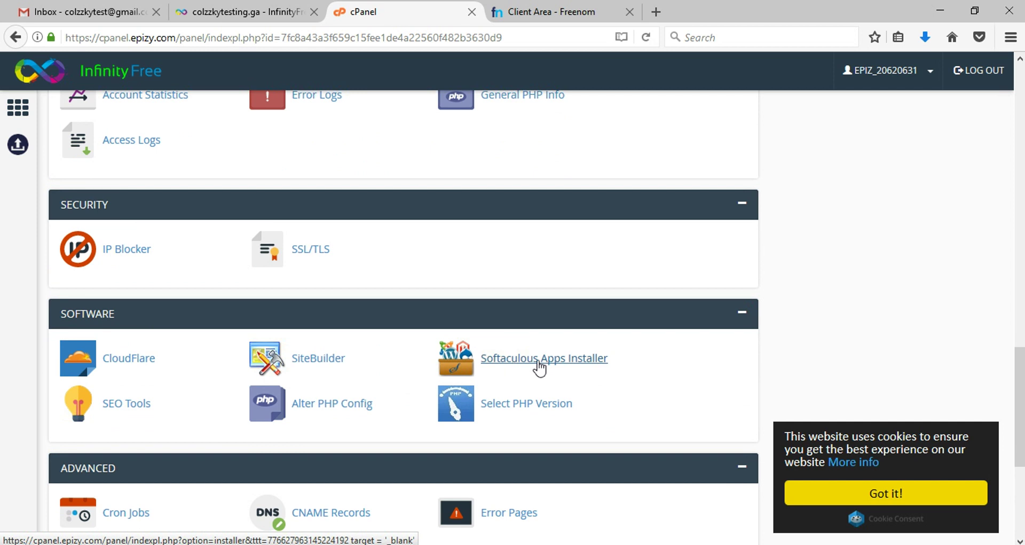
Step: Open Softaculous Apps Installer and start installing WordPress from Top Scripts
left_click(540, 360)
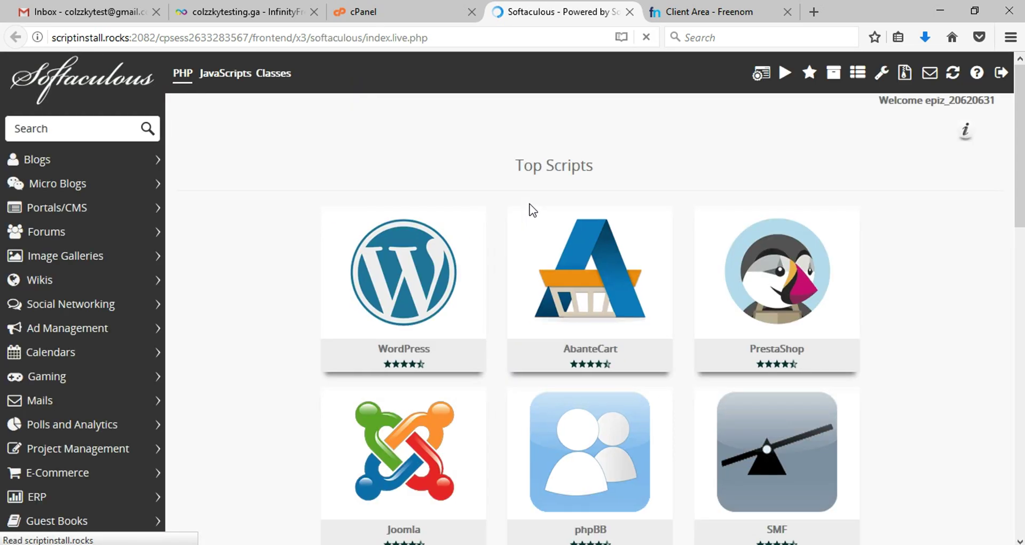
mouse_move(519, 210)
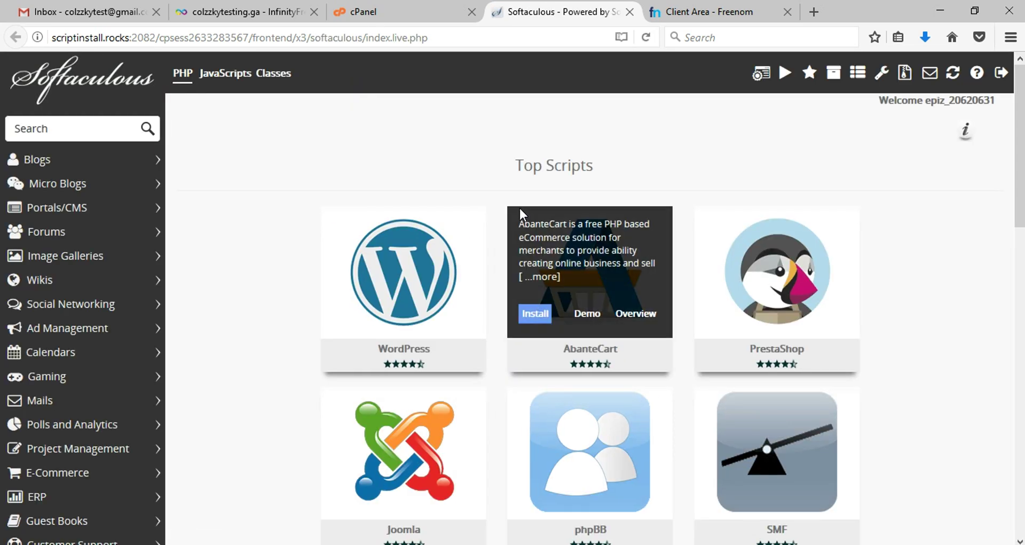
scroll(304, 155, "down", 3)
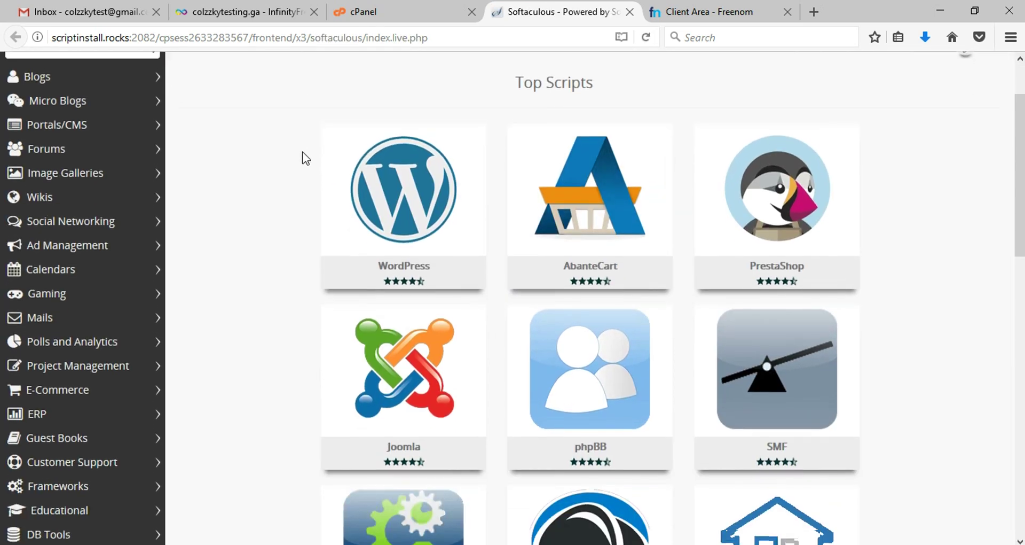
mouse_move(408, 196)
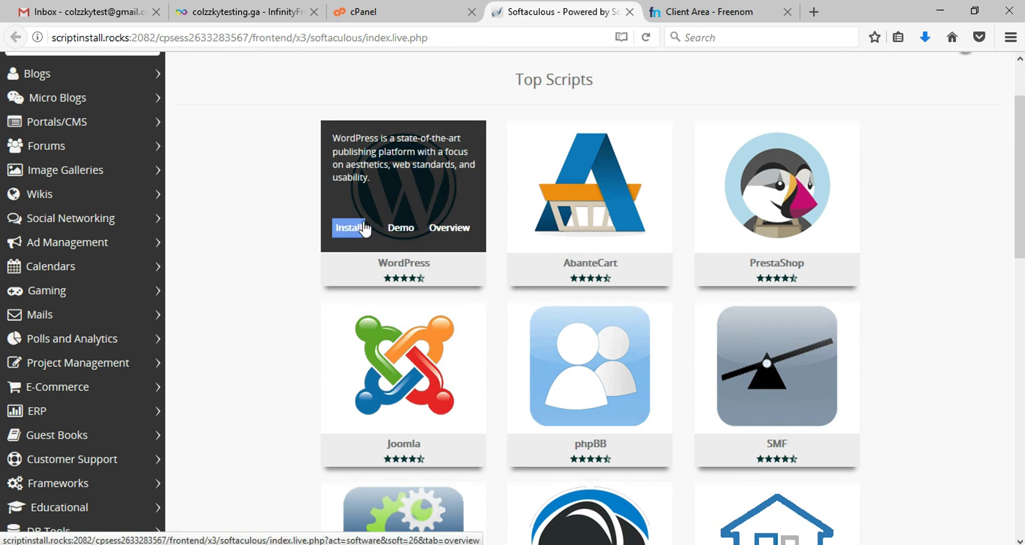
left_click(349, 227)
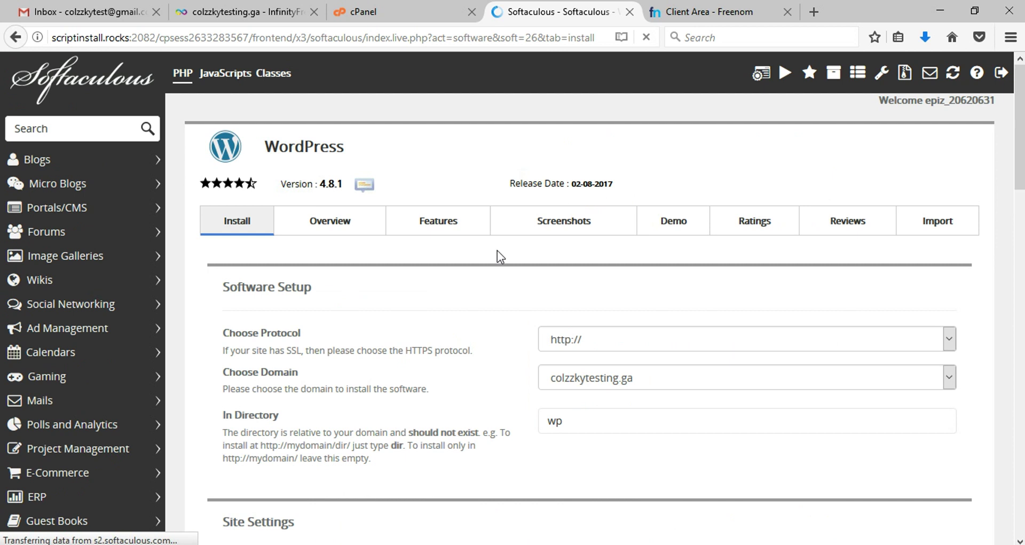
Step: Delete 'wp' from the In Directory field and select the default 'My Blog' site name
scroll(516, 334, "down", 2)
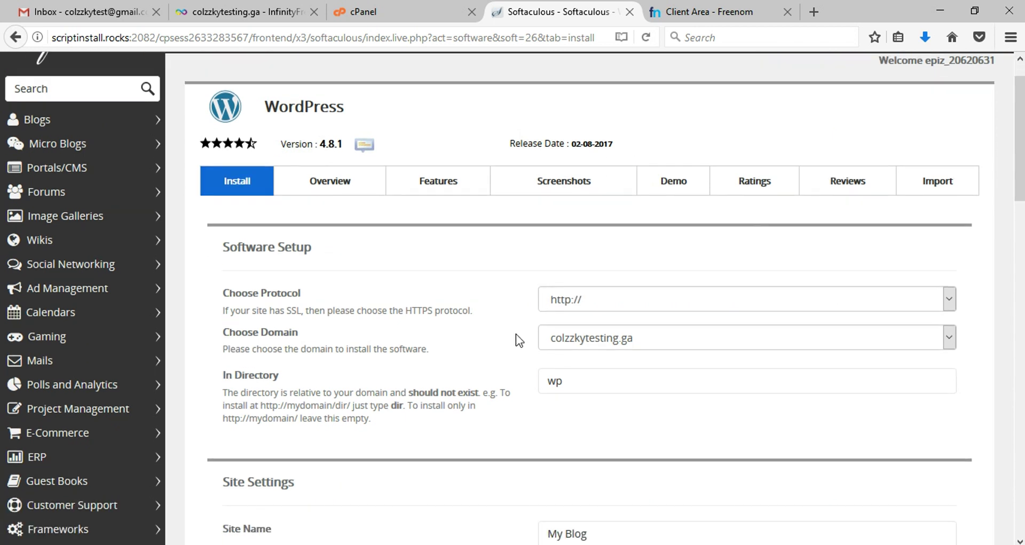
left_click(597, 341)
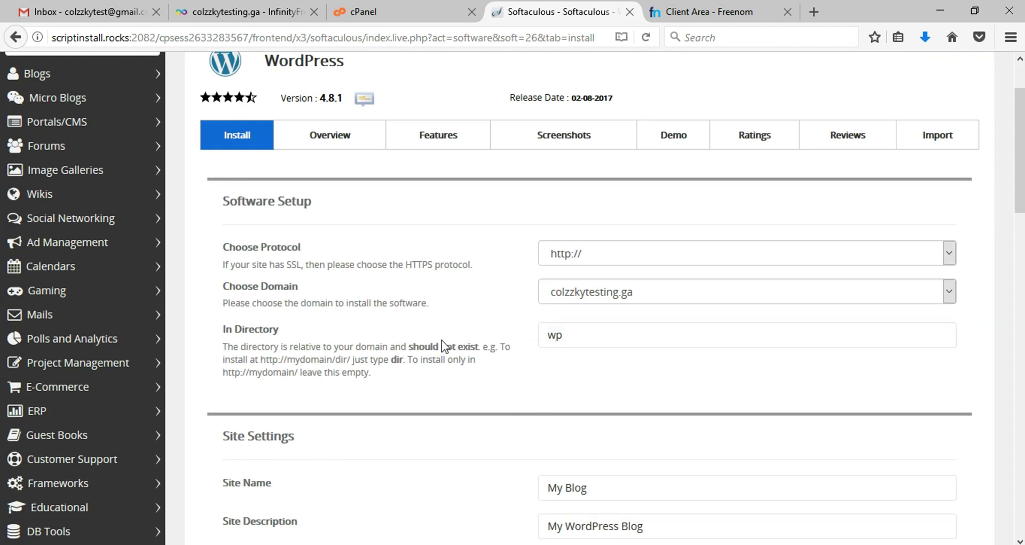
scroll(441, 339, "down", 3)
left_click(574, 168)
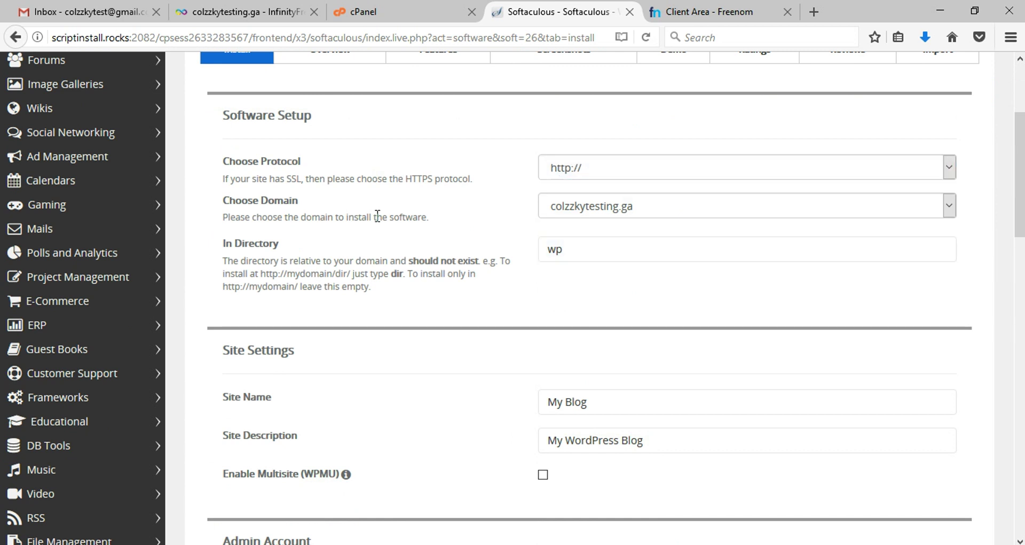
left_click(559, 256)
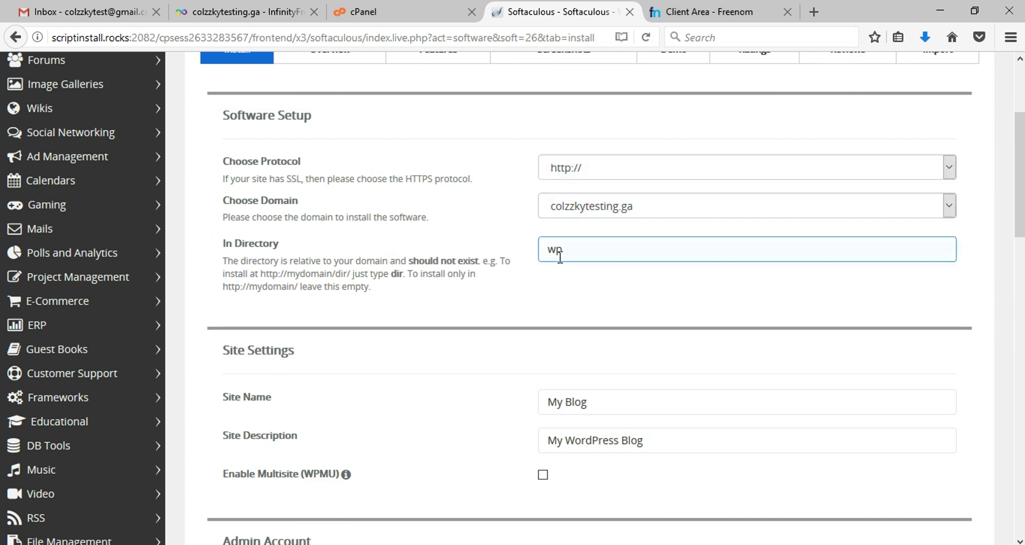
double_click(542, 255)
key("BackSpace")
scroll(480, 267, "down", 3)
left_click_drag(589, 316, 449, 319)
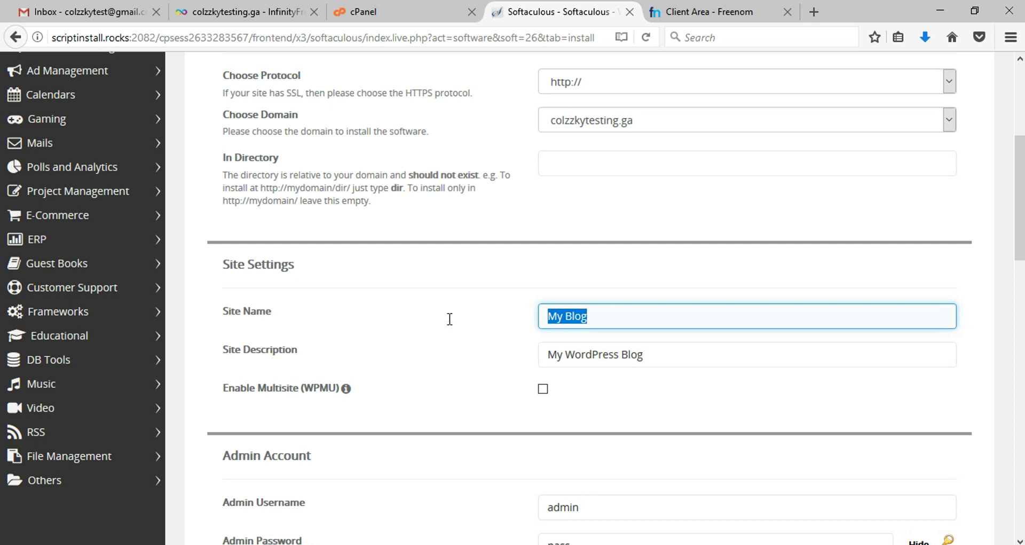
Step: Enter 'Colzzky Testing' as the Site Name
type("Col")
key("BackSpace")
key("BackSpace")
key("BackSpace")
type("Colzzky Testing")
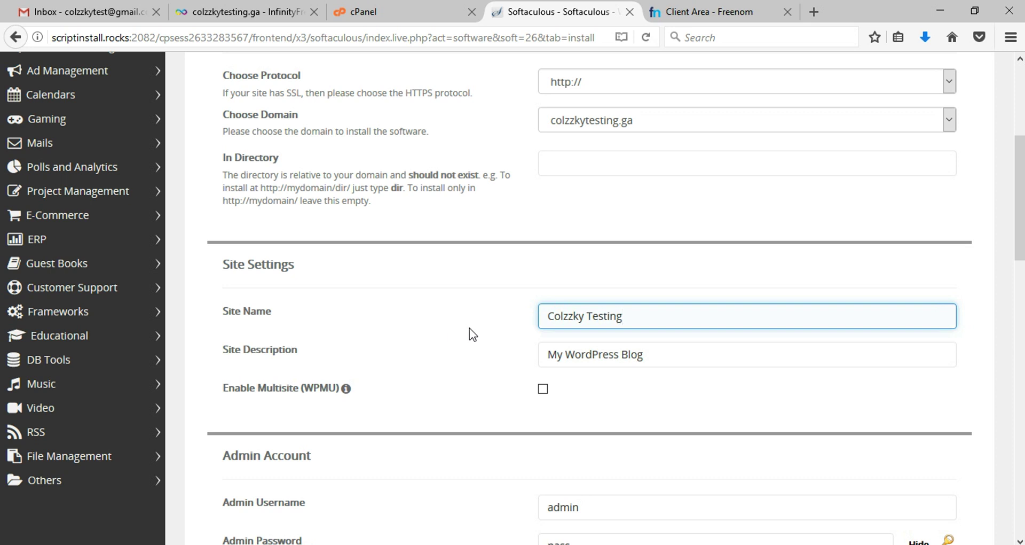
scroll(480, 320, "down", 3)
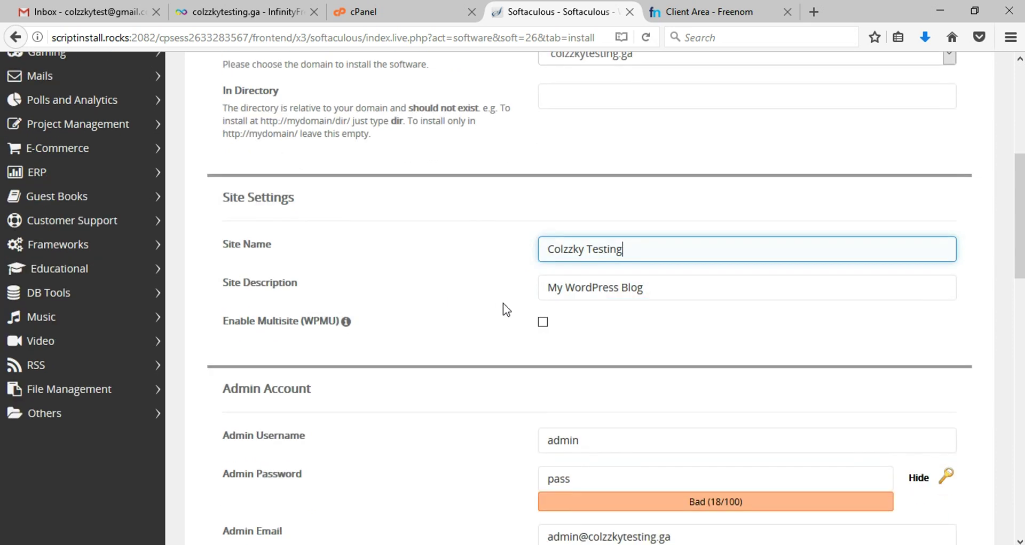
Step: Set the Site Description to 'This is just a testing website' and select the admin username
key("Tab")
type("This")
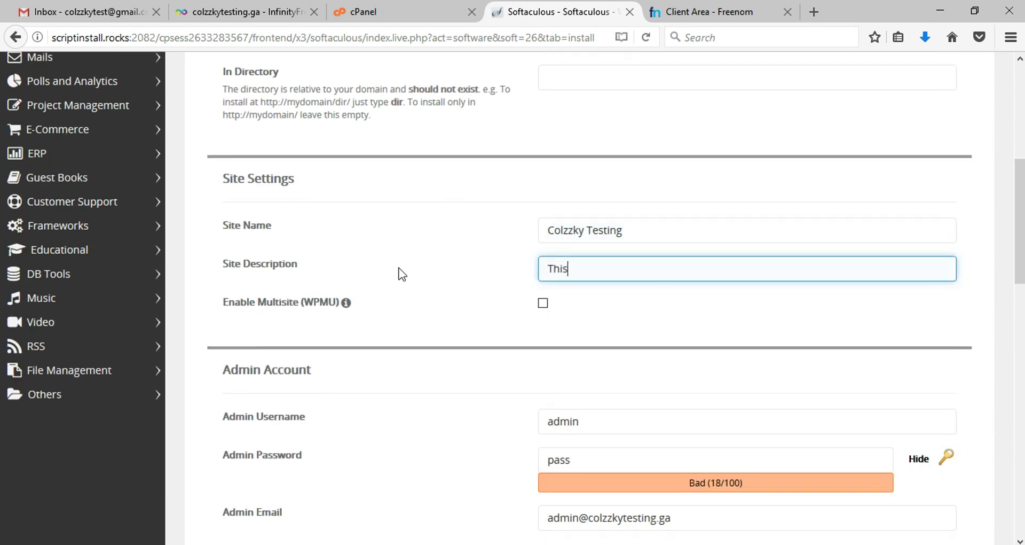
type(" is just a testing website")
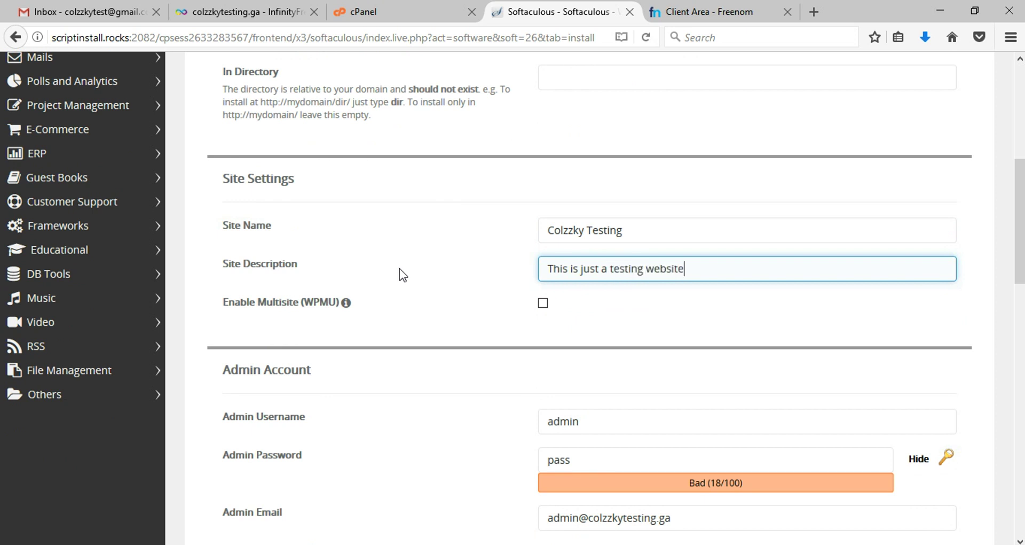
scroll(401, 272, "down", 3)
left_click(588, 249)
key("ctrl+a")
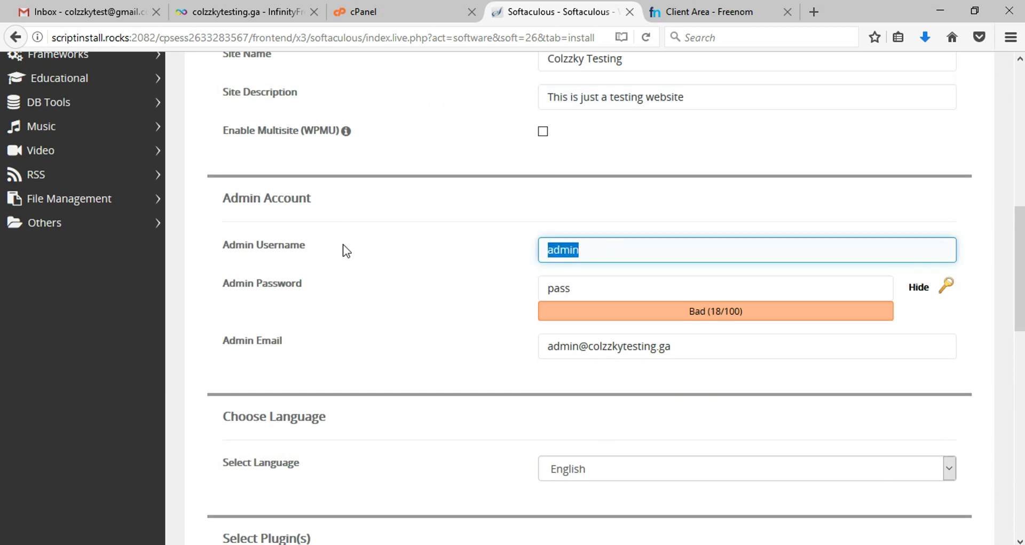
left_click(373, 252)
double_click(578, 252)
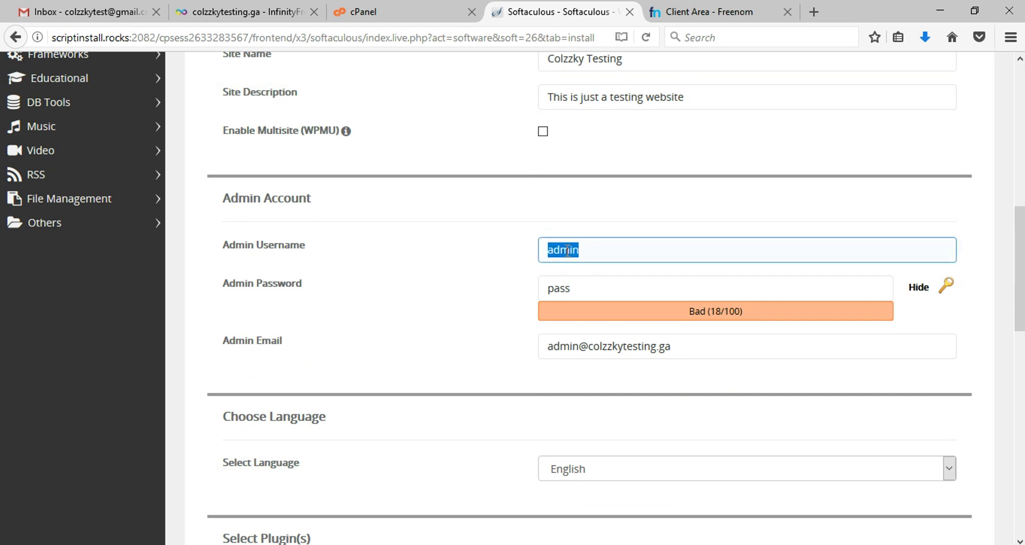
left_click(386, 251)
left_click(556, 287)
double_click(558, 289)
left_click(451, 293)
scroll(451, 293, "down", 3)
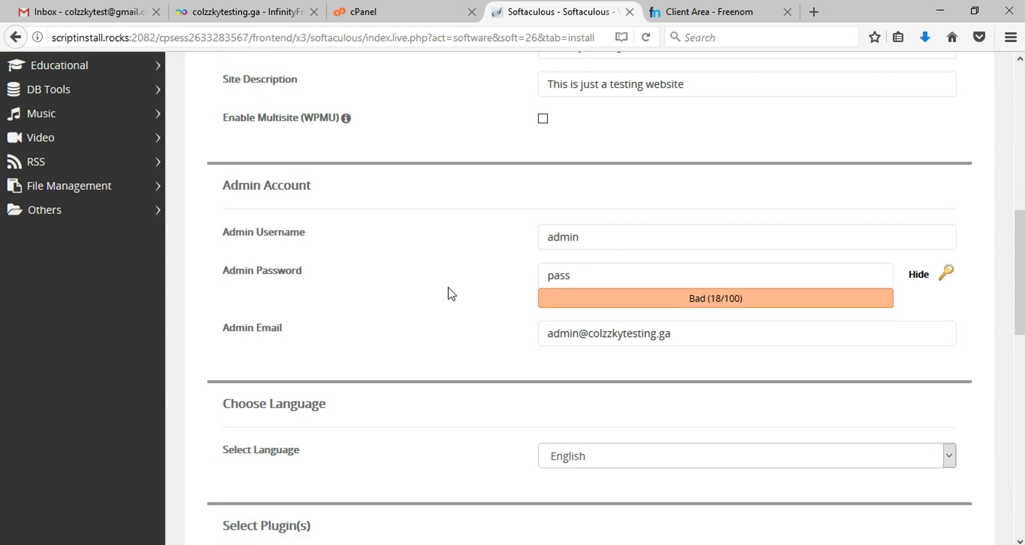
left_click(615, 184)
left_click(466, 190)
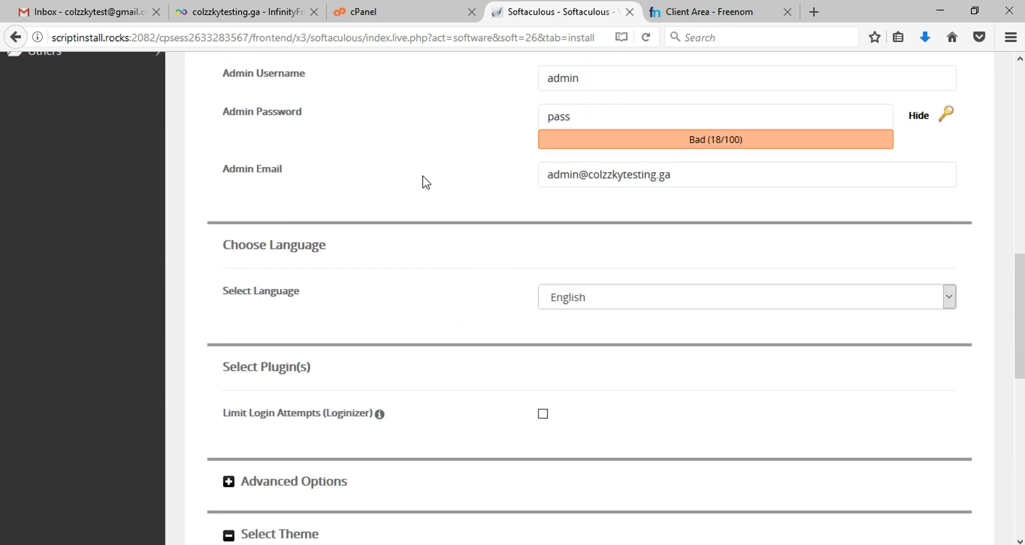
left_click(282, 178)
left_click(427, 181)
left_click(579, 181)
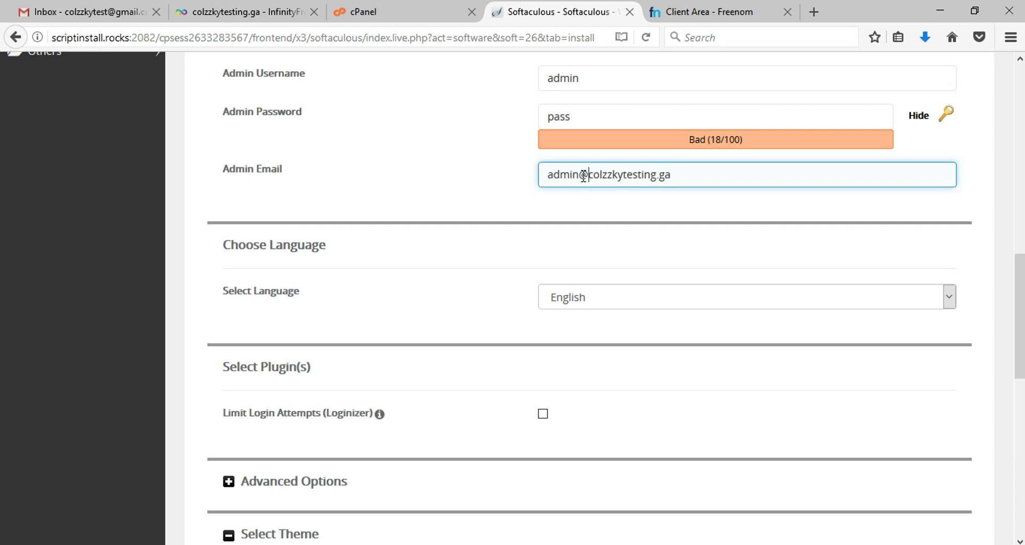
scroll(476, 190, "down", 5)
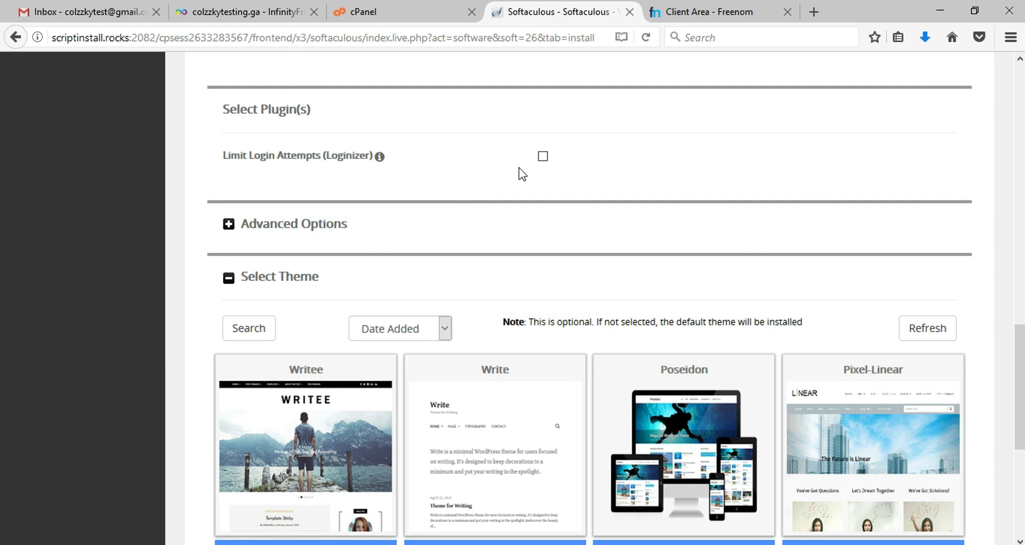
scroll(521, 173, "down", 2)
scroll(529, 174, "down", 2)
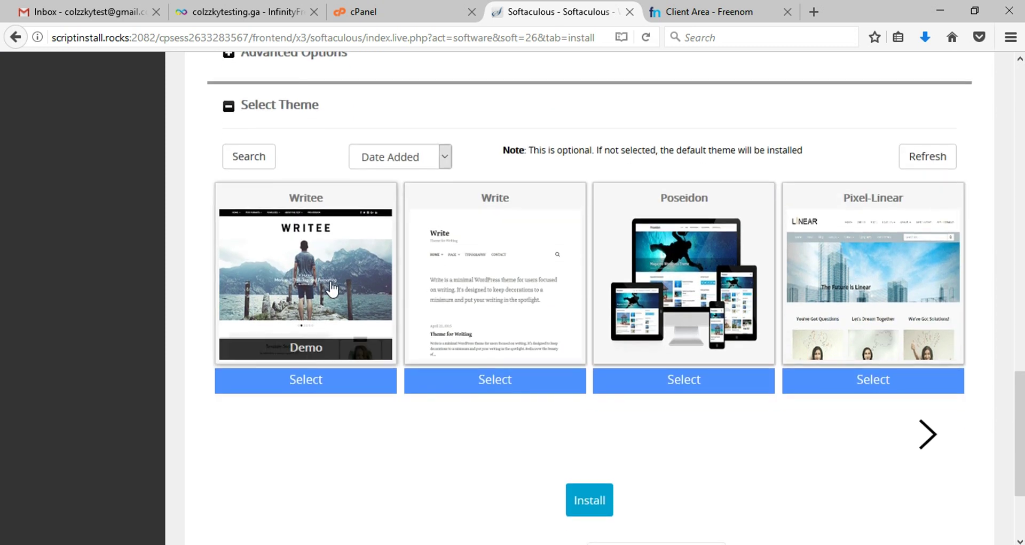
scroll(528, 295, "down", 3)
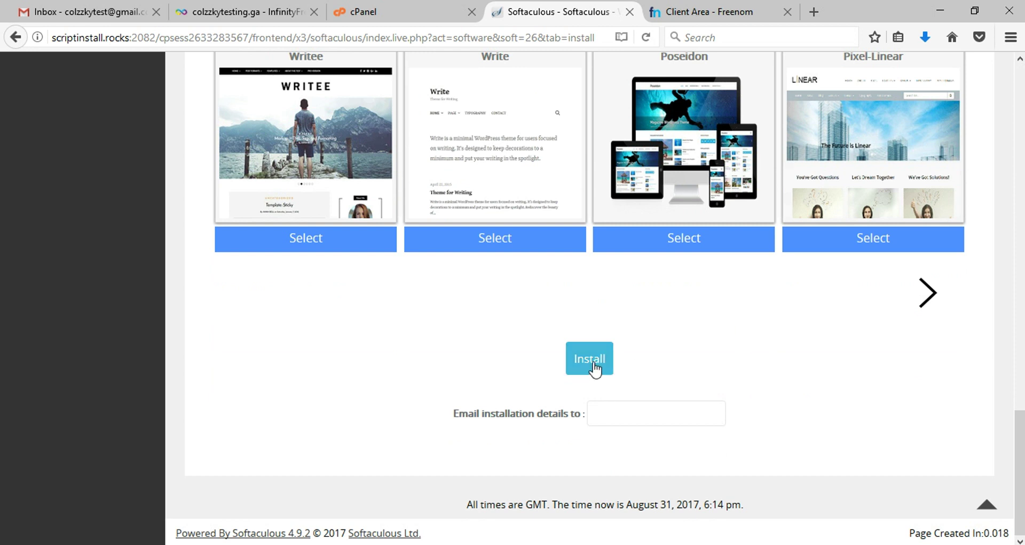
Step: Enter the user's Gmail address in the 'Email installation details to' field
left_click_drag(454, 414, 585, 414)
left_click(624, 413)
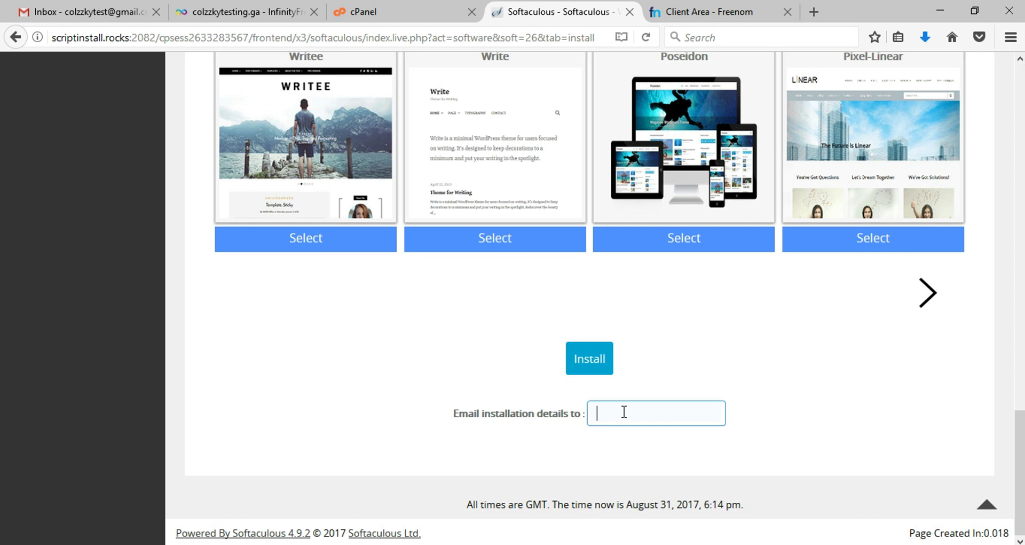
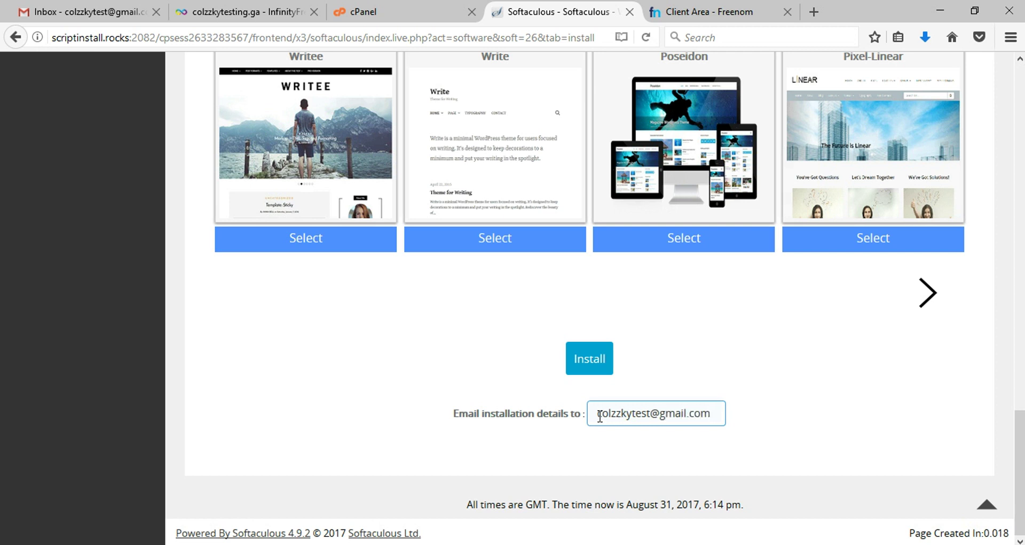
left_click_drag(600, 416, 754, 415)
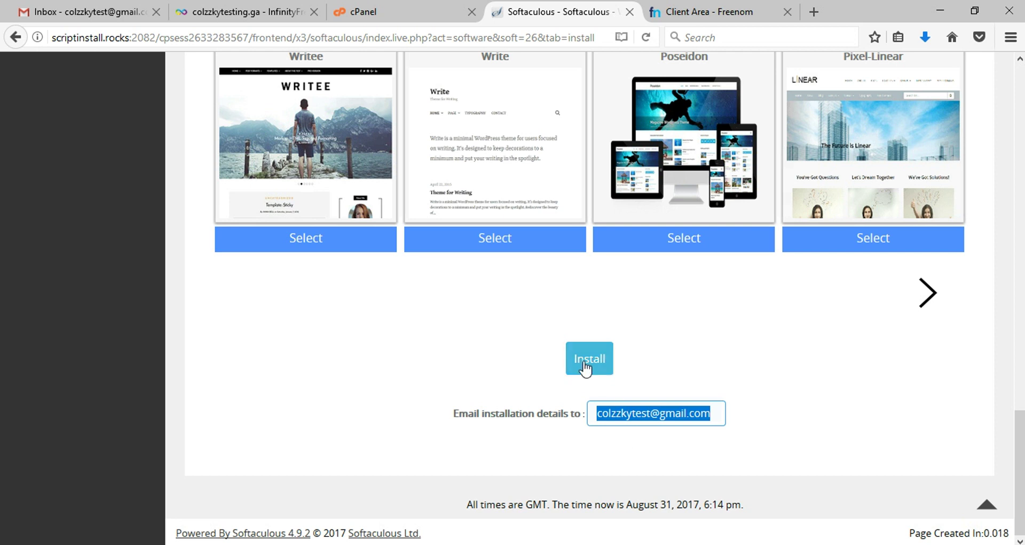
left_click(728, 364)
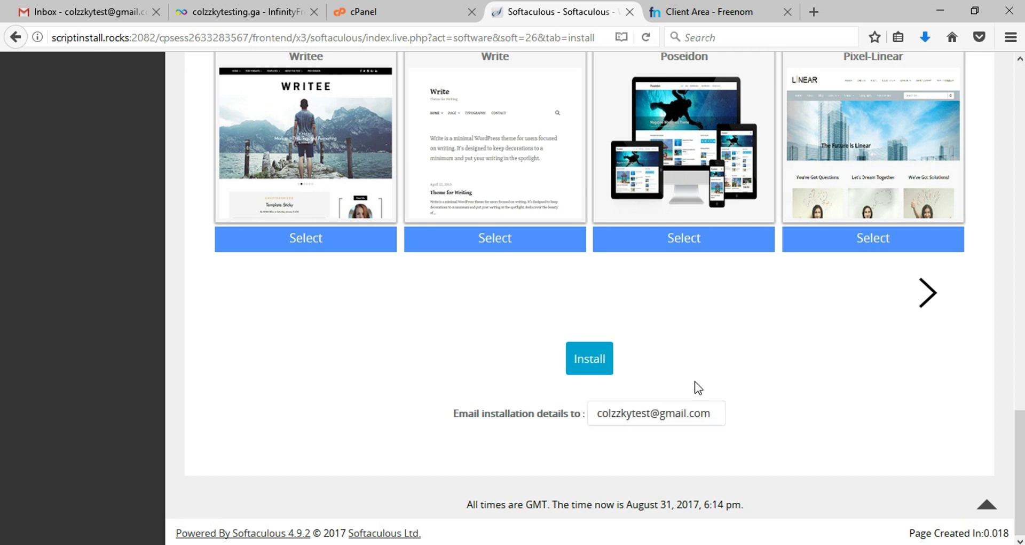
left_click(588, 364)
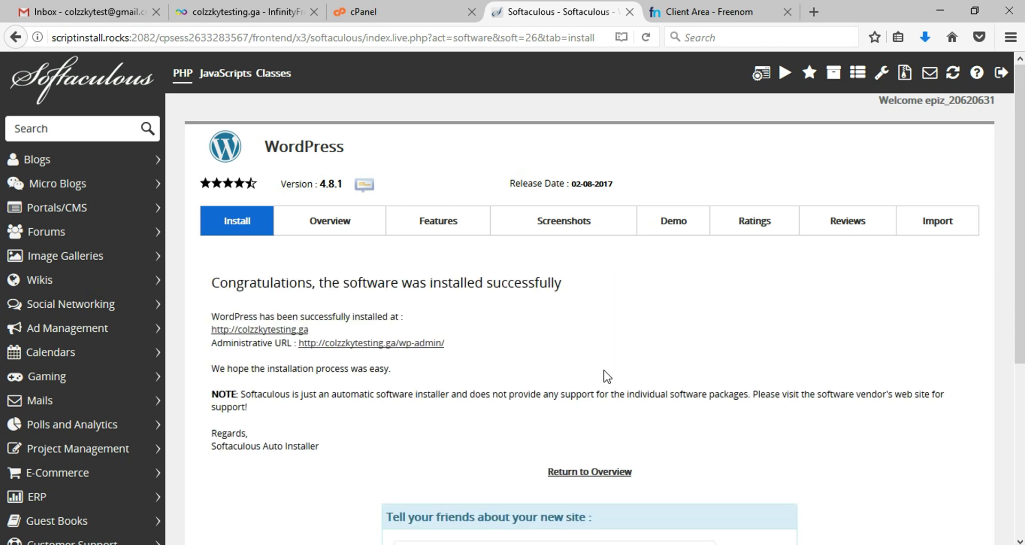
left_click_drag(564, 282, 172, 289)
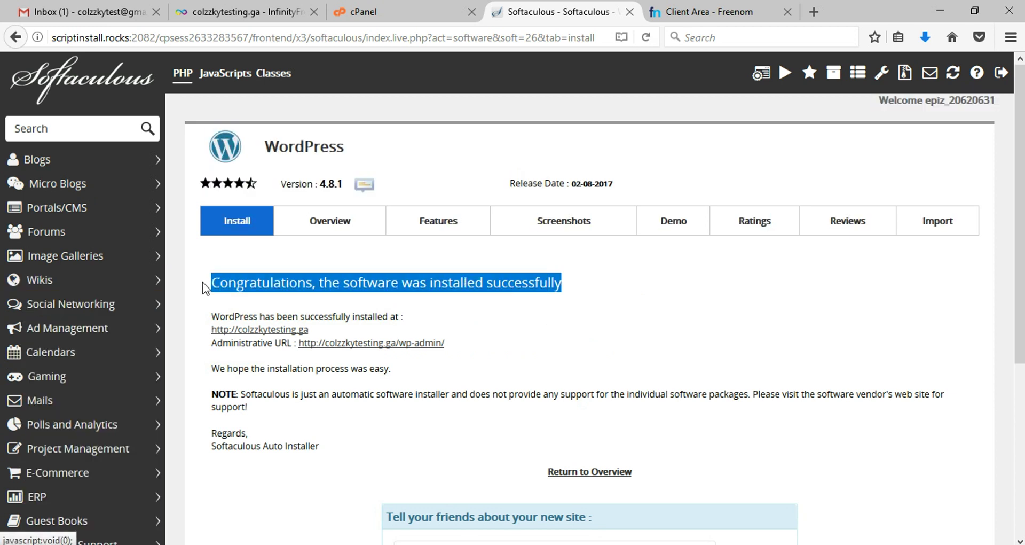
left_click(580, 299)
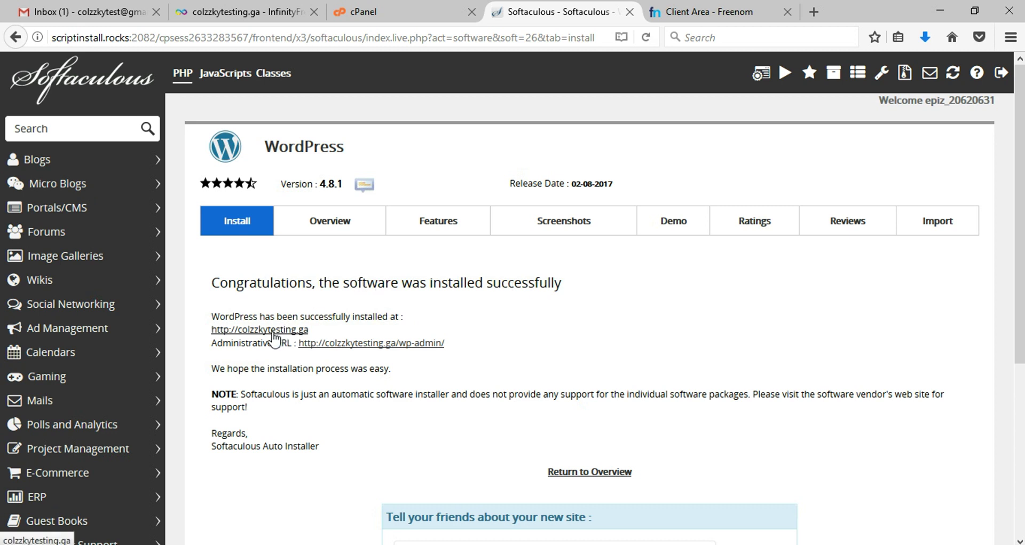
left_click_drag(321, 331, 428, 320)
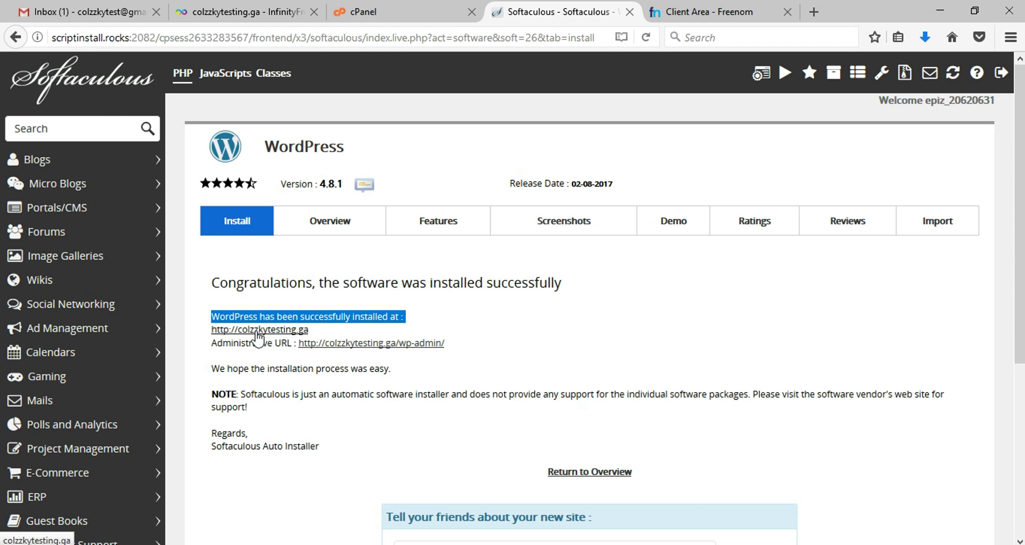
left_click(258, 330)
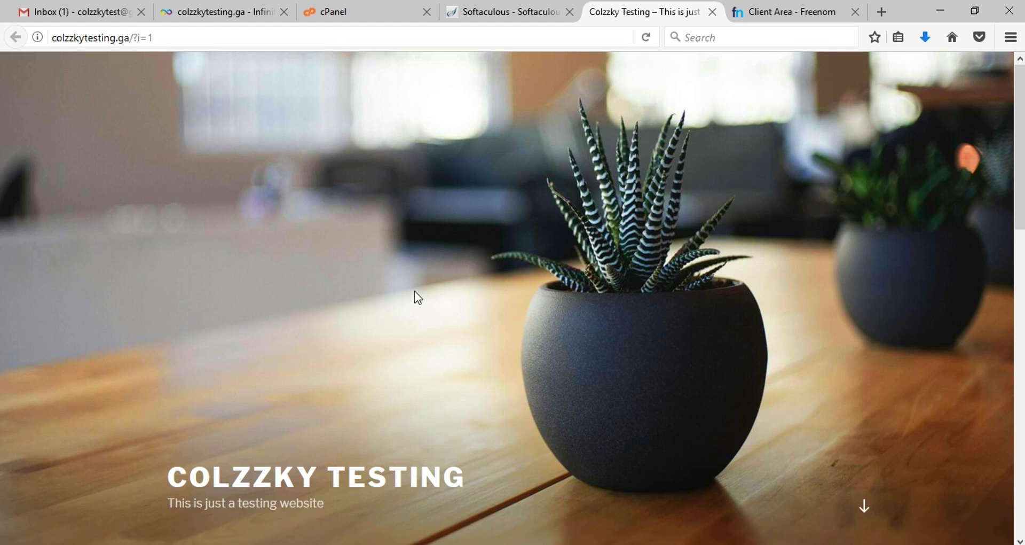
Step: Load colzzkytesting.ga without the query string and scroll its homepage
left_click(195, 36)
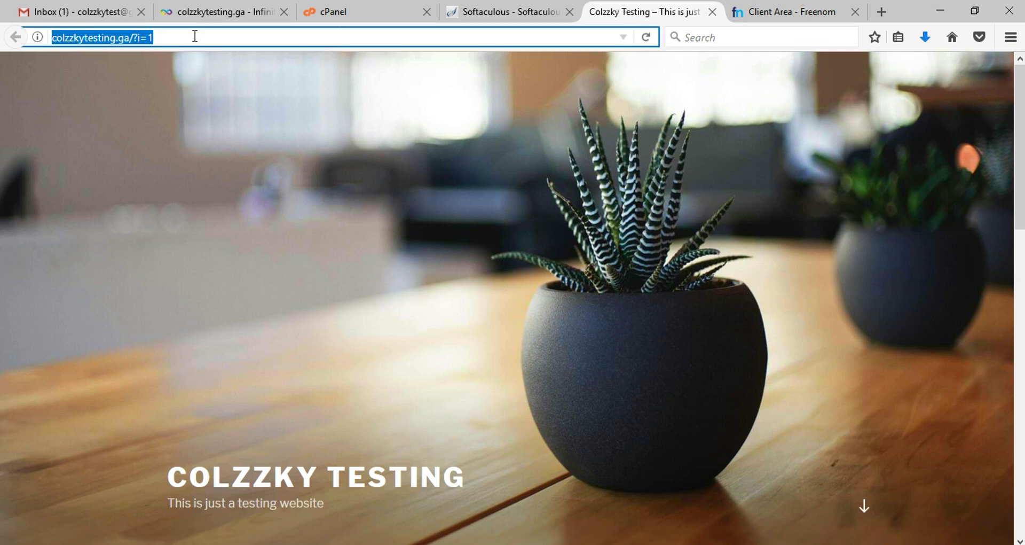
left_click(195, 35)
key("BackSpace")
key("BackSpace")
key("BackSpace")
key("BackSpace")
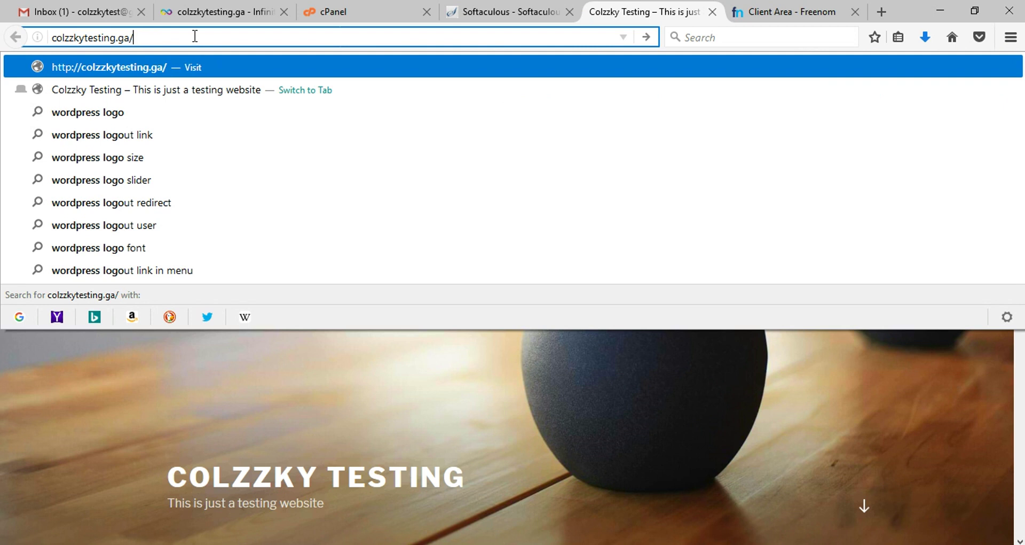
key("Return")
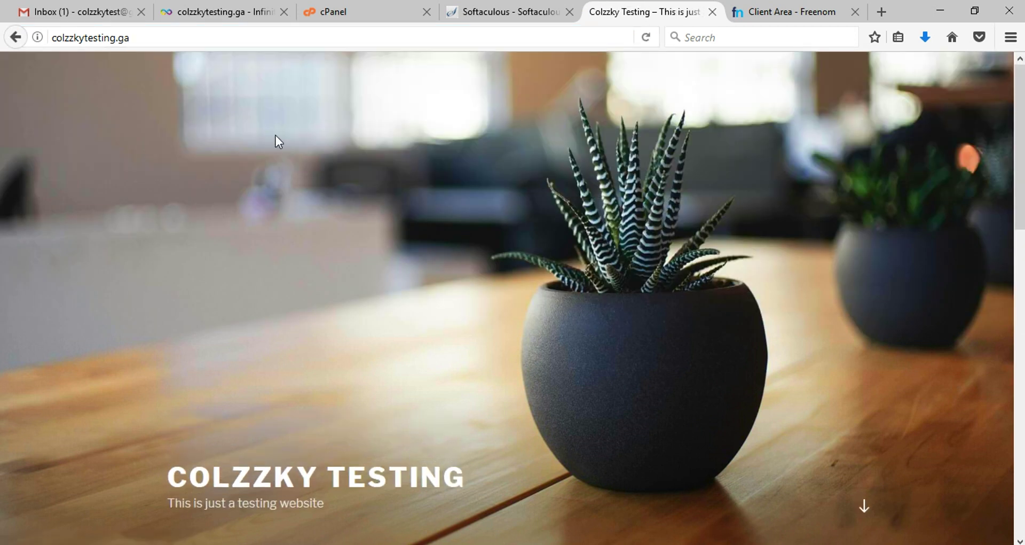
right_click(271, 133)
left_click(838, 226)
scroll(453, 258, "down", 3)
scroll(453, 258, "down", 10)
scroll(438, 264, "up", 10)
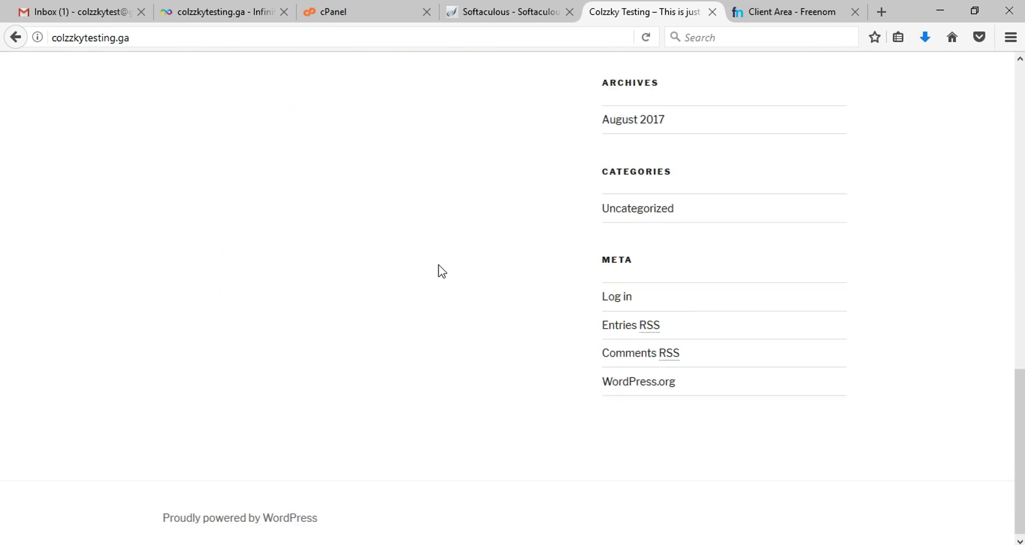
scroll(439, 271, "up", 3)
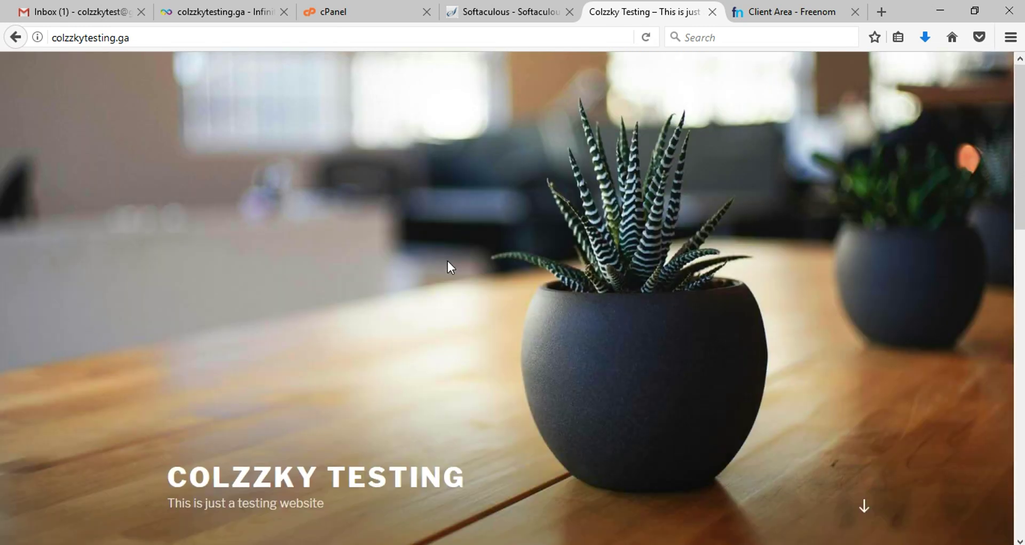
Step: Check the Softaculous success tab, then review the Hello world! post on the live site
left_click(512, 13)
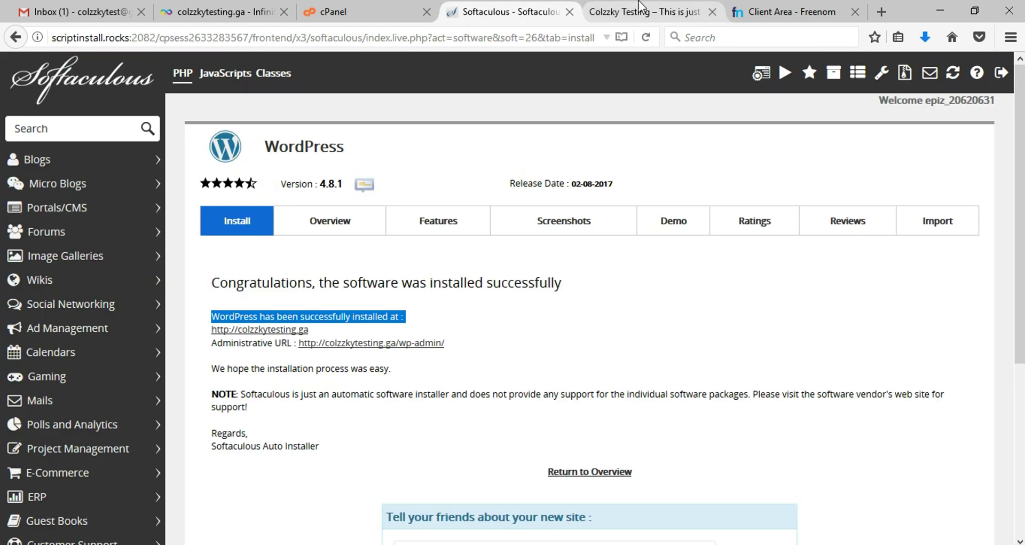
left_click(638, 11)
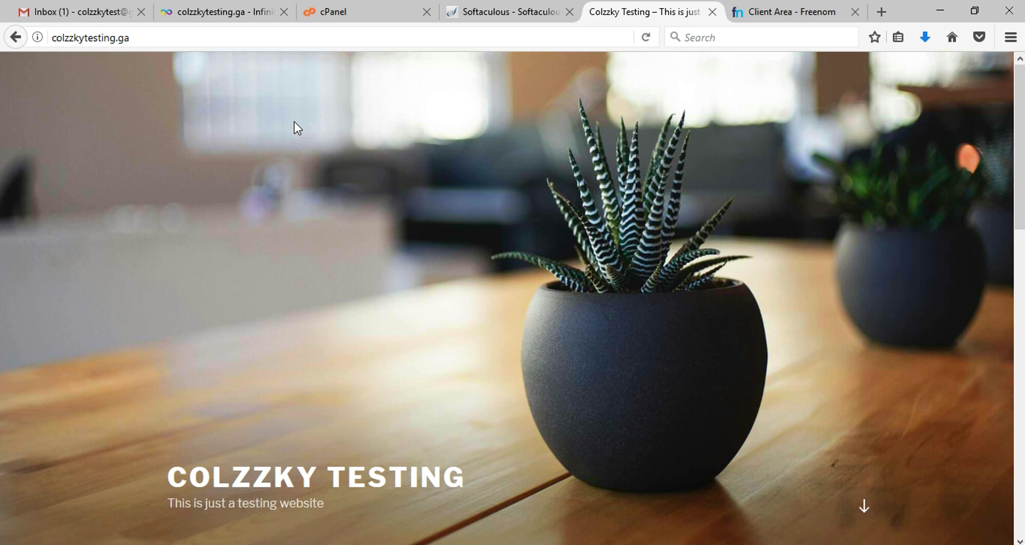
scroll(384, 235, "down", 8)
scroll(384, 235, "down", 3)
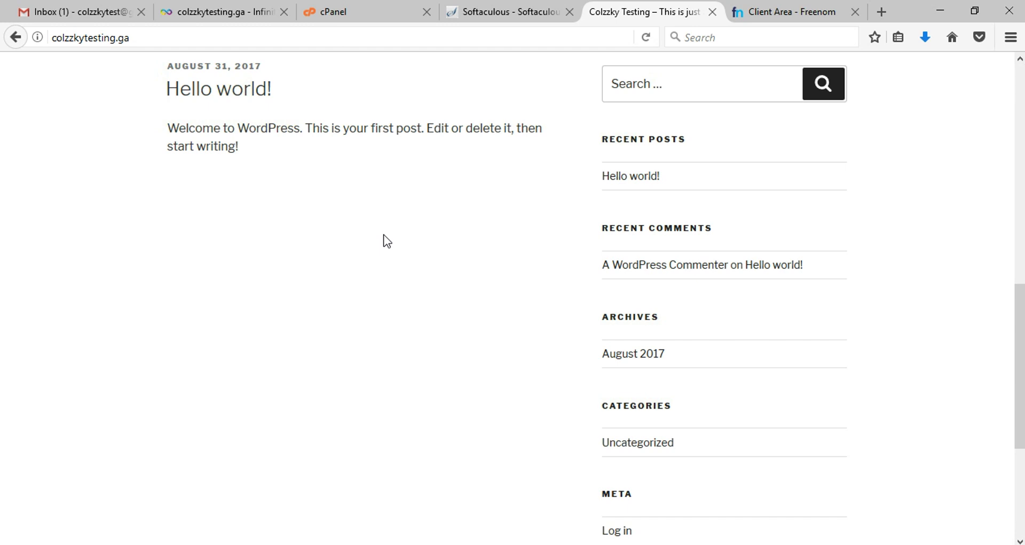
scroll(388, 241, "up", 10)
scroll(257, 211, "down", 5)
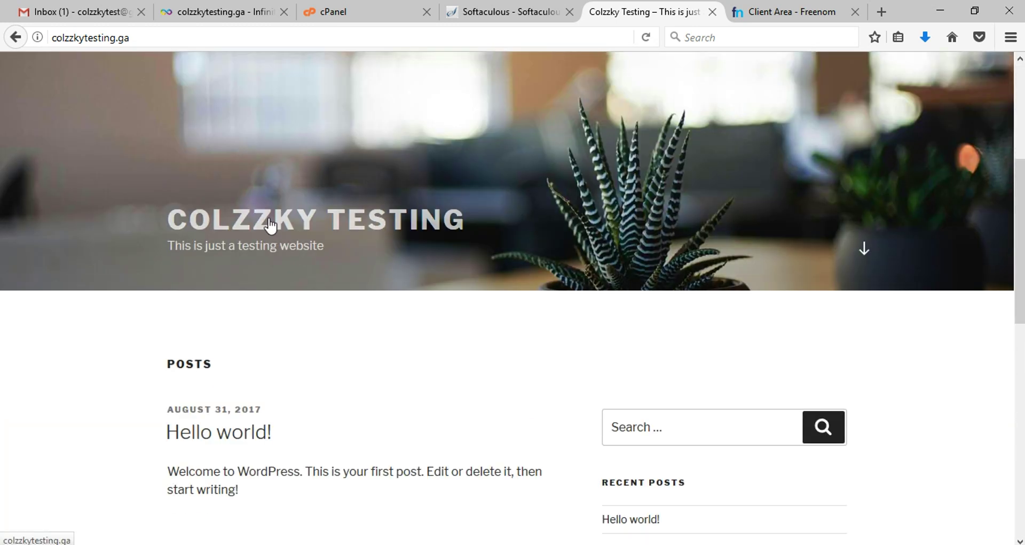
Step: Open the wp-admin Administrative URL from the Softaculous success page to reach the Dashboard
left_click(506, 13)
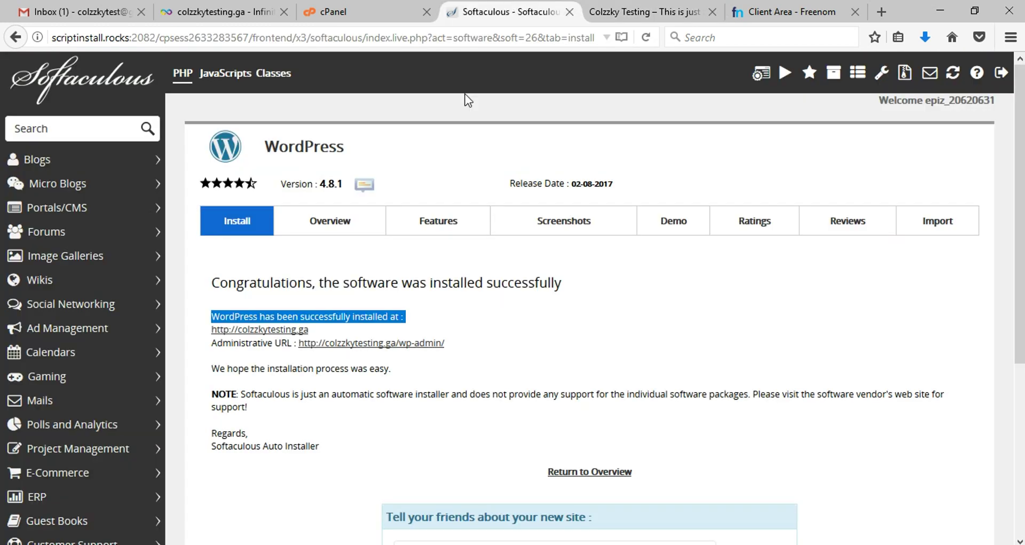
left_click(458, 328)
left_click_drag(210, 344, 292, 344)
scroll(493, 321, "down", 2)
scroll(493, 321, "down", 1)
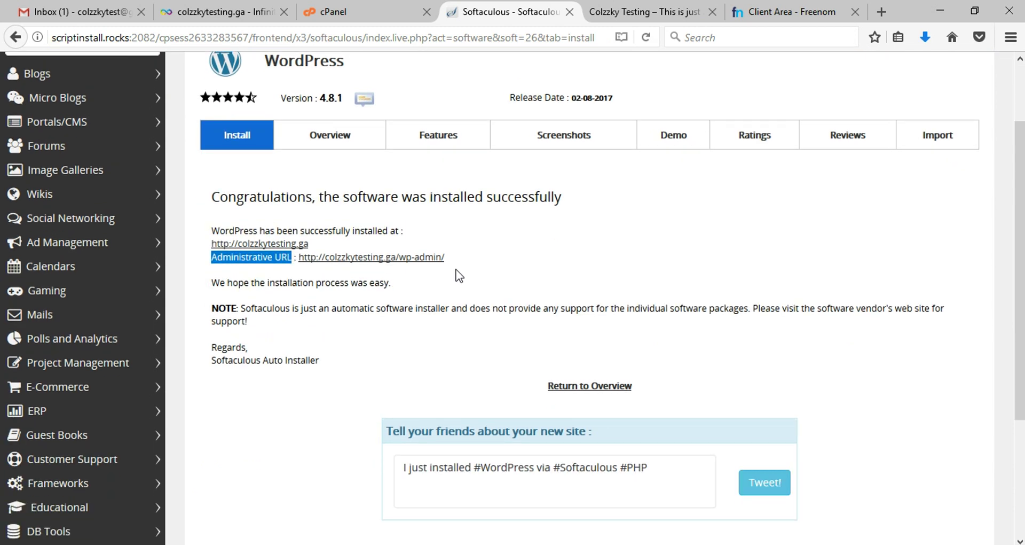
left_click(411, 263)
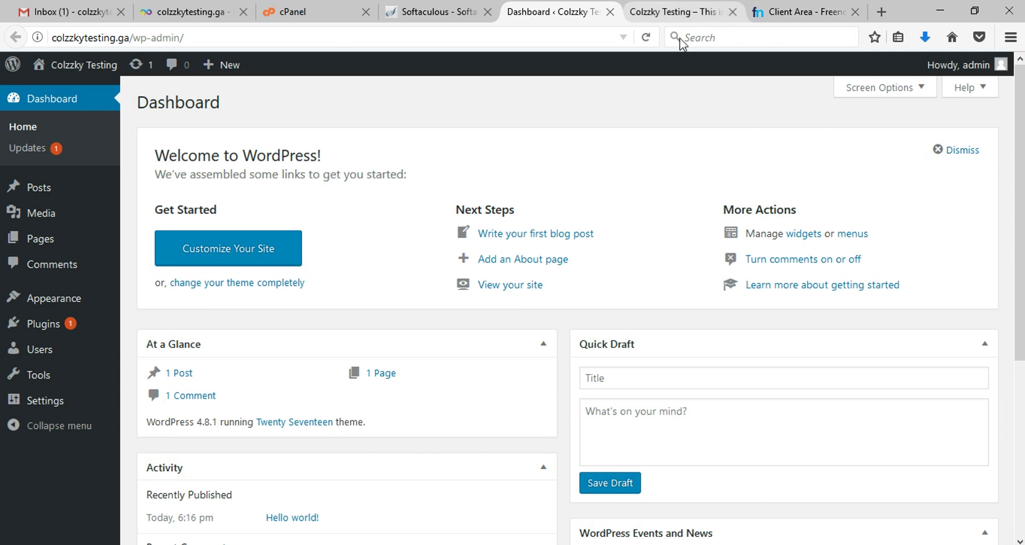
Step: Refresh Gmail and open the Softaculous 'New Installation of WordPress' email
left_click(85, 2)
right_click(82, 3)
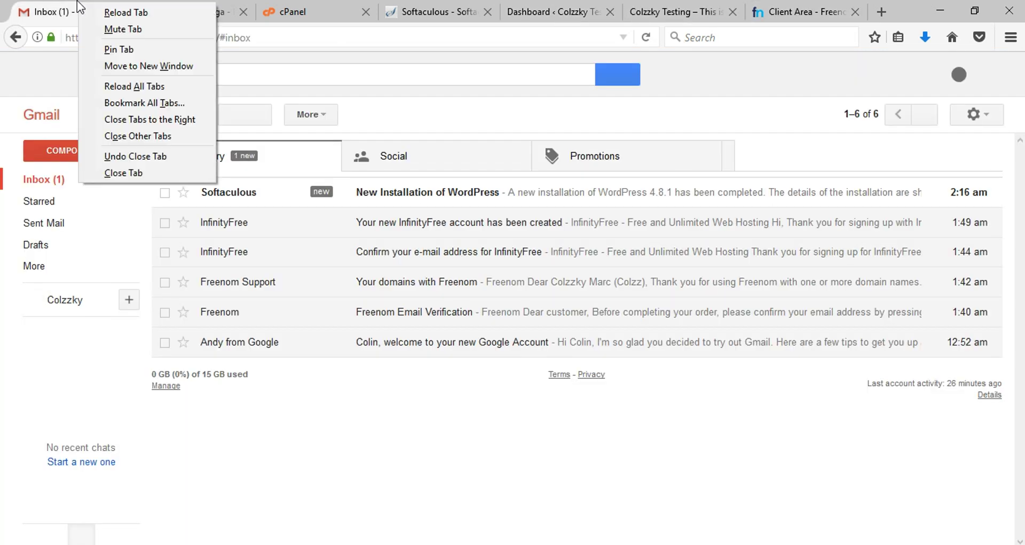
left_click(66, 184)
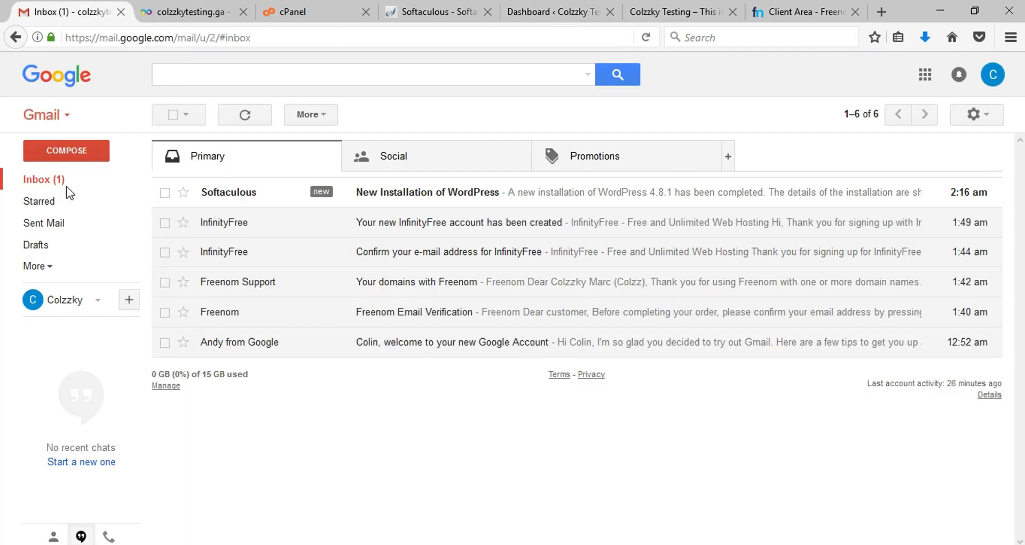
left_click(416, 199)
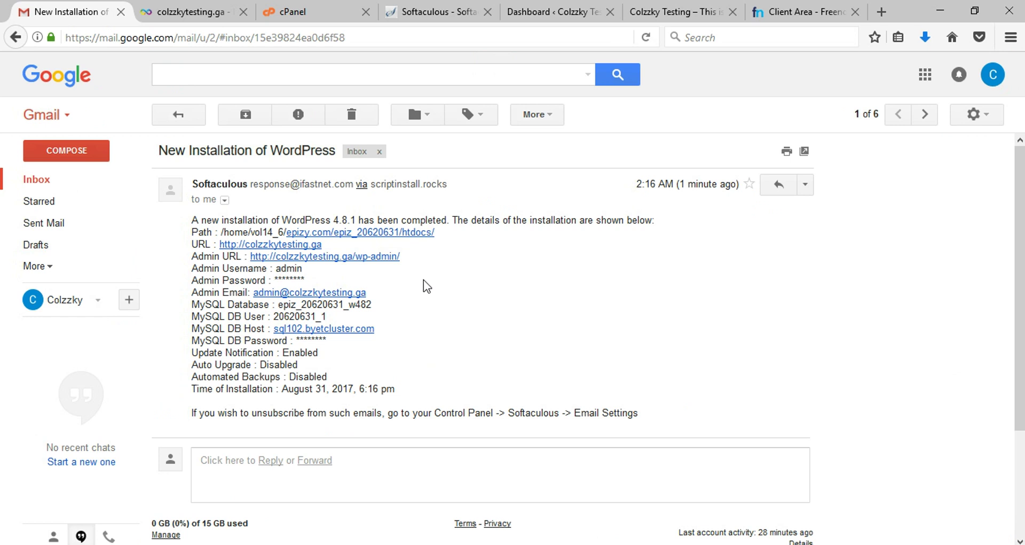
left_click_drag(395, 394, 193, 220)
left_click(461, 283)
Step: Highlight the site URL, admin URL, admin username, admin email and MySQL database lines
left_click_drag(323, 245, 184, 248)
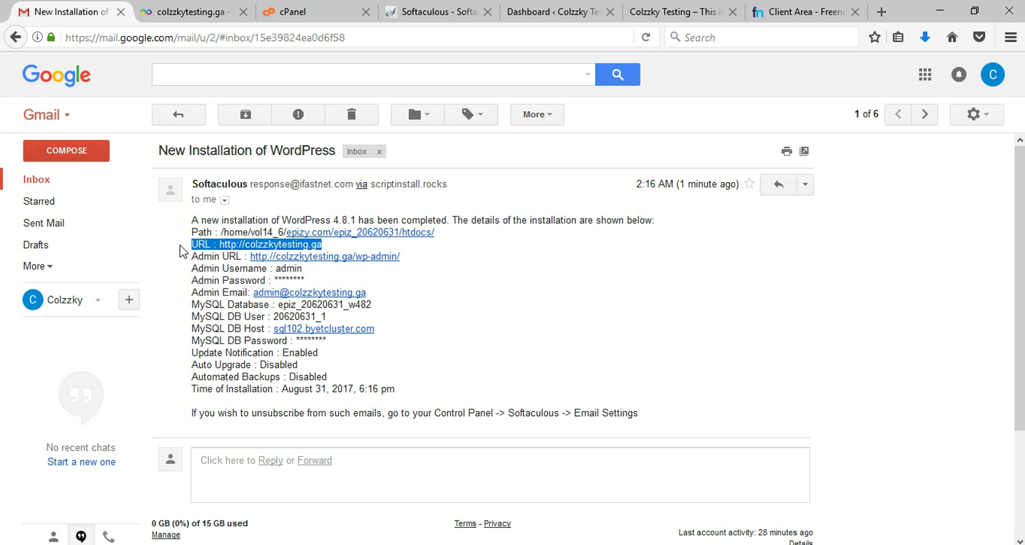
left_click_drag(406, 257, 181, 262)
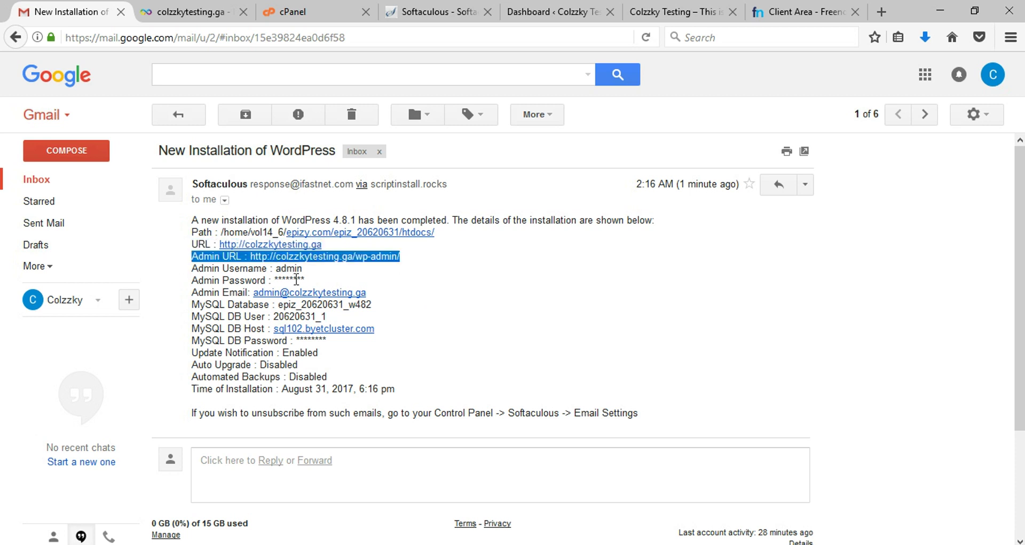
left_click_drag(313, 271, 182, 271)
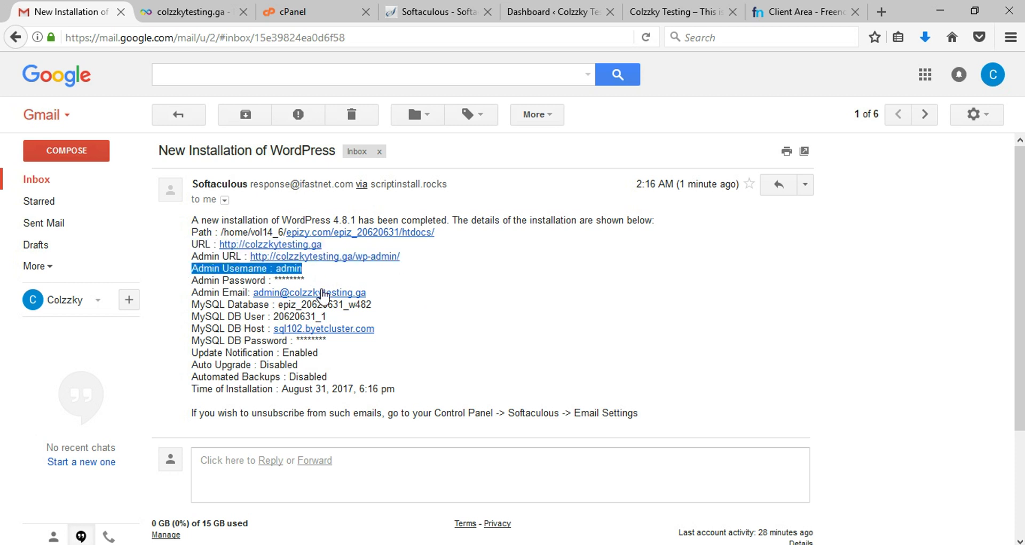
left_click(333, 282)
left_click_drag(411, 304, 195, 294)
left_click(338, 307)
left_click_drag(387, 310, 177, 311)
left_click(344, 321)
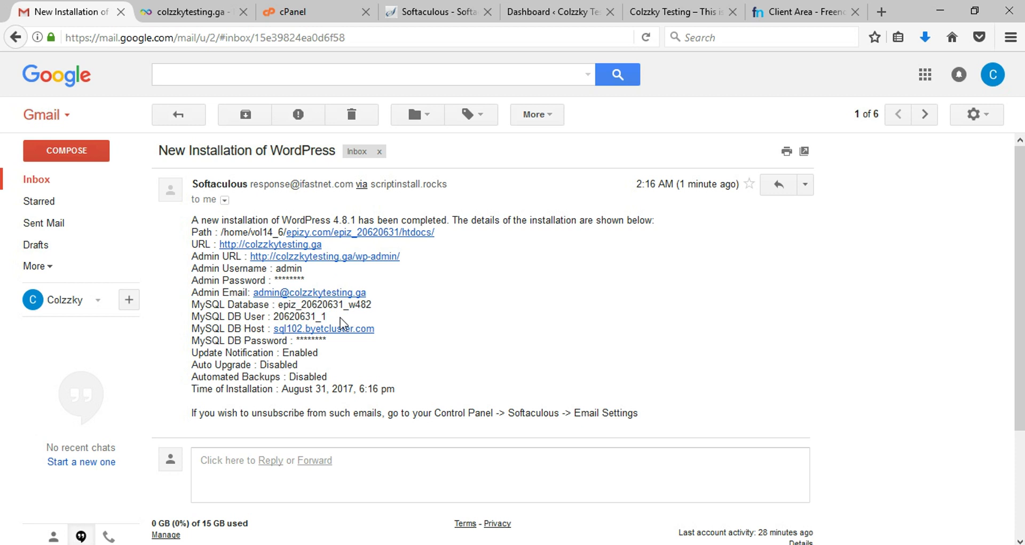
Step: Highlight the MySQL DB user, host and password lines, then return to the WordPress tabs
left_click_drag(344, 320, 191, 323)
left_click(400, 336)
left_click_drag(399, 337, 187, 330)
left_click(320, 342)
left_click_drag(320, 343, 176, 344)
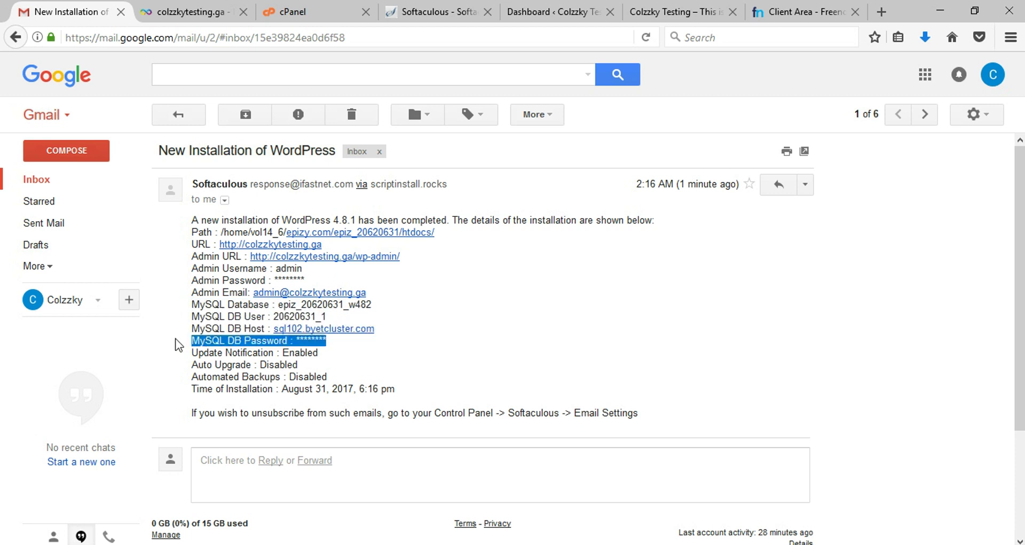
left_click(342, 359)
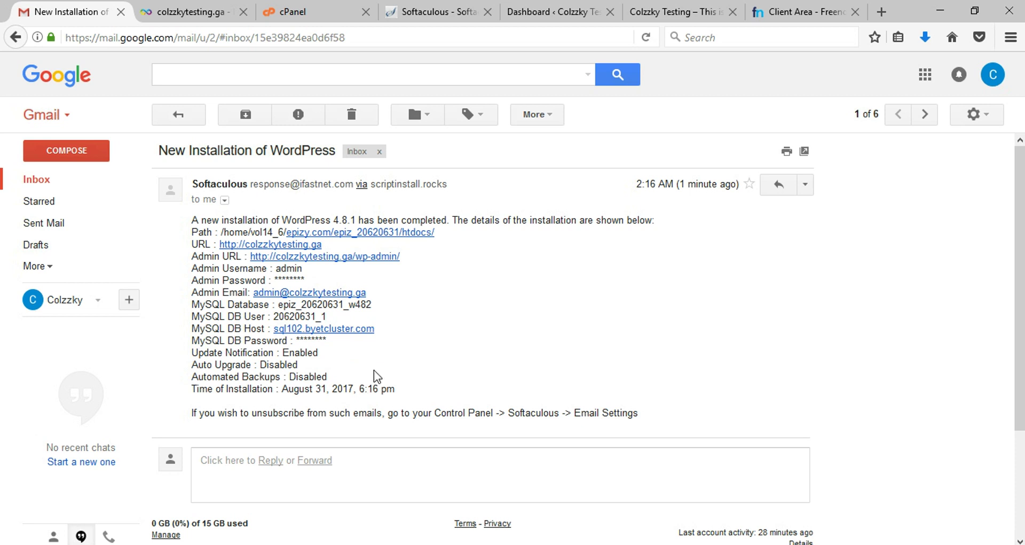
left_click(432, 12)
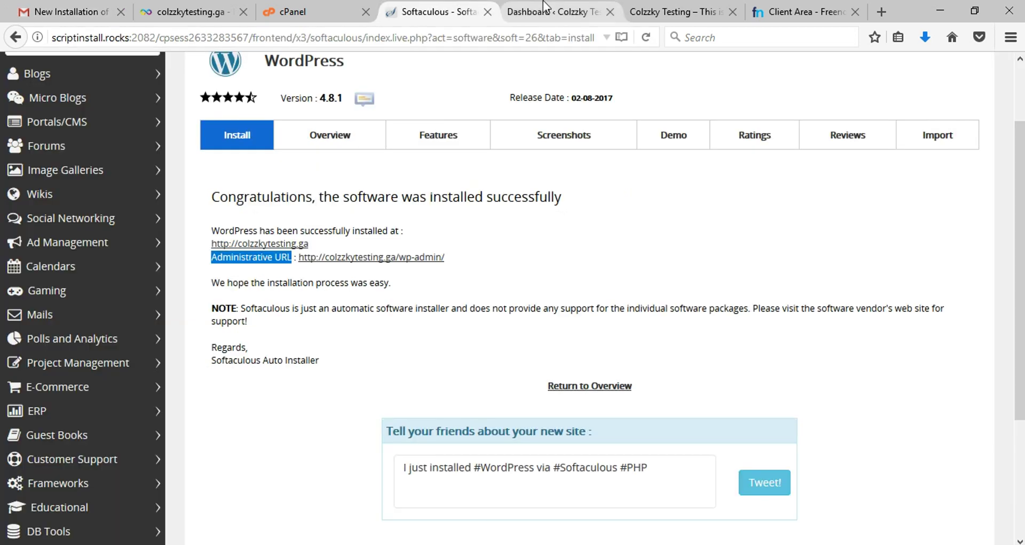
left_click(544, 5)
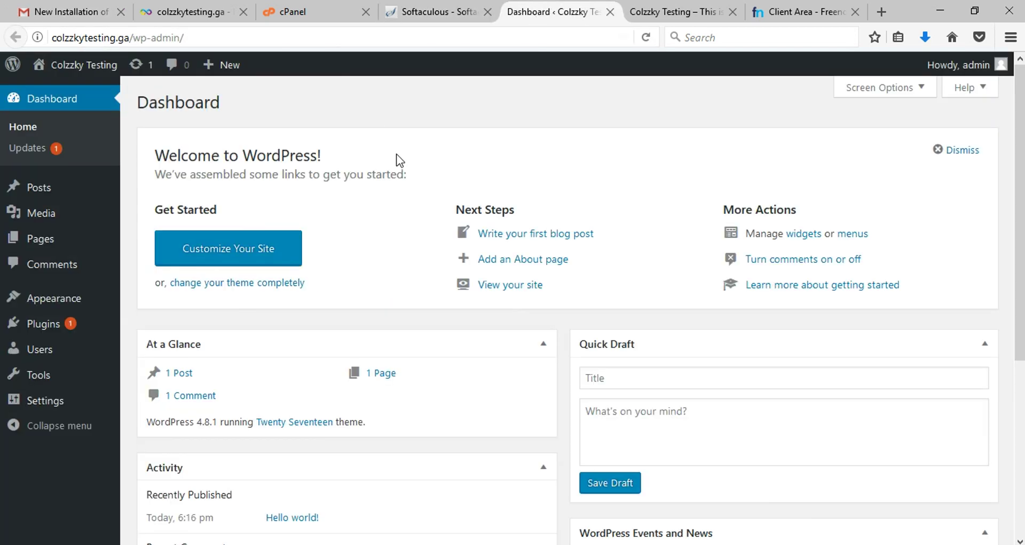